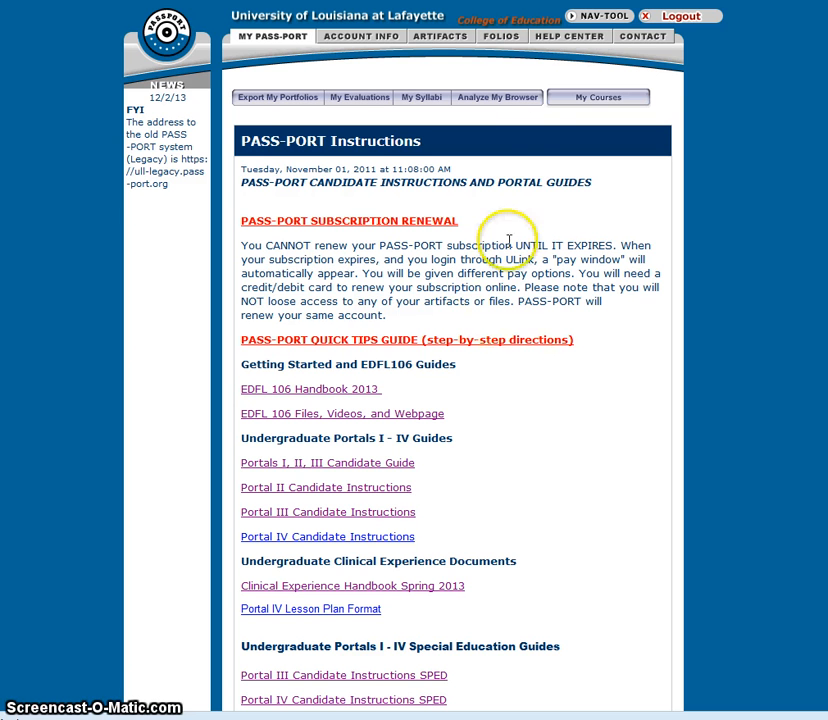
# Step: Open the field experience artifacts and start initiating a new field experience
pyautogui.click(443, 40)
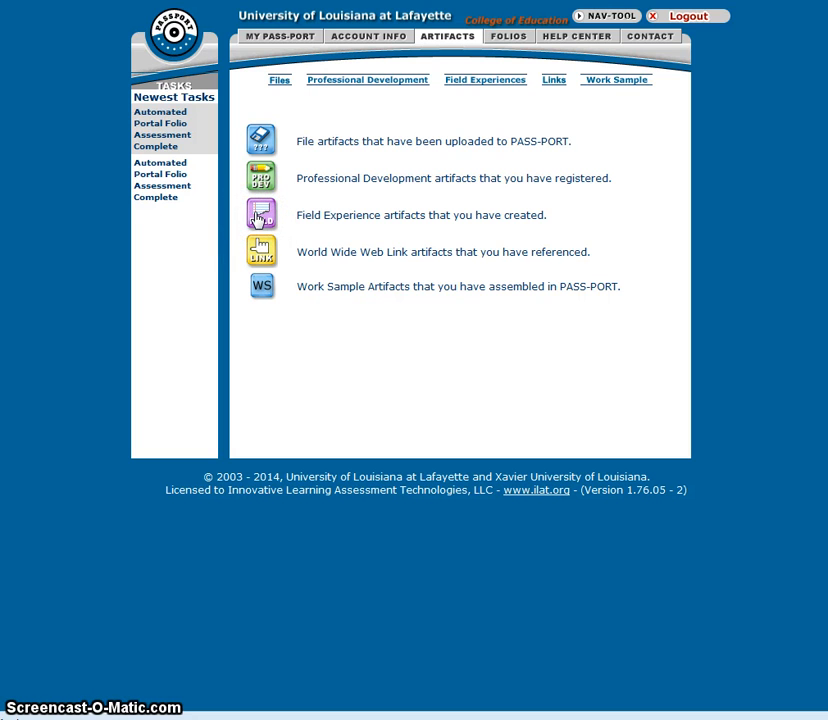
pyautogui.click(260, 218)
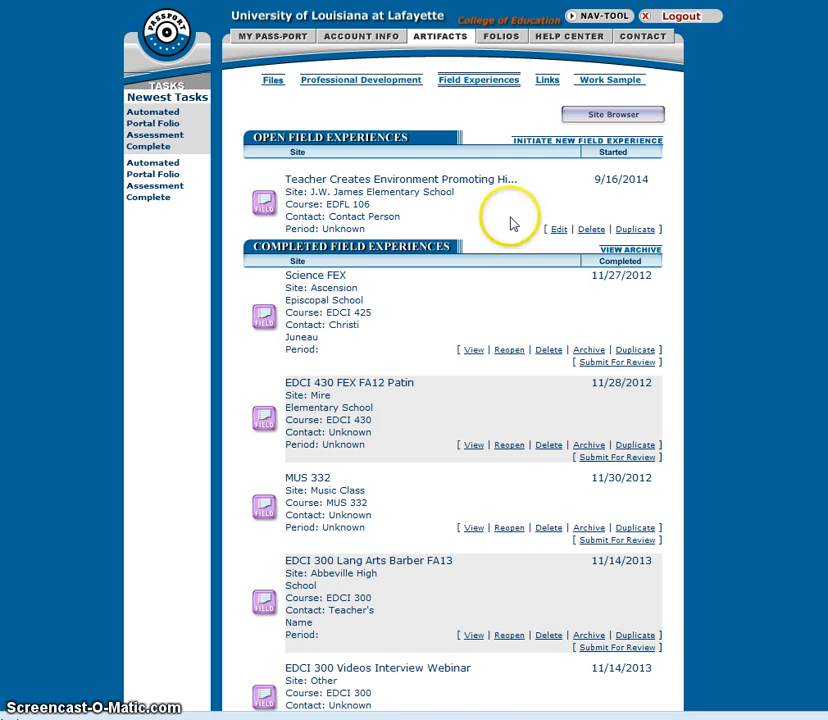
pyautogui.click(548, 146)
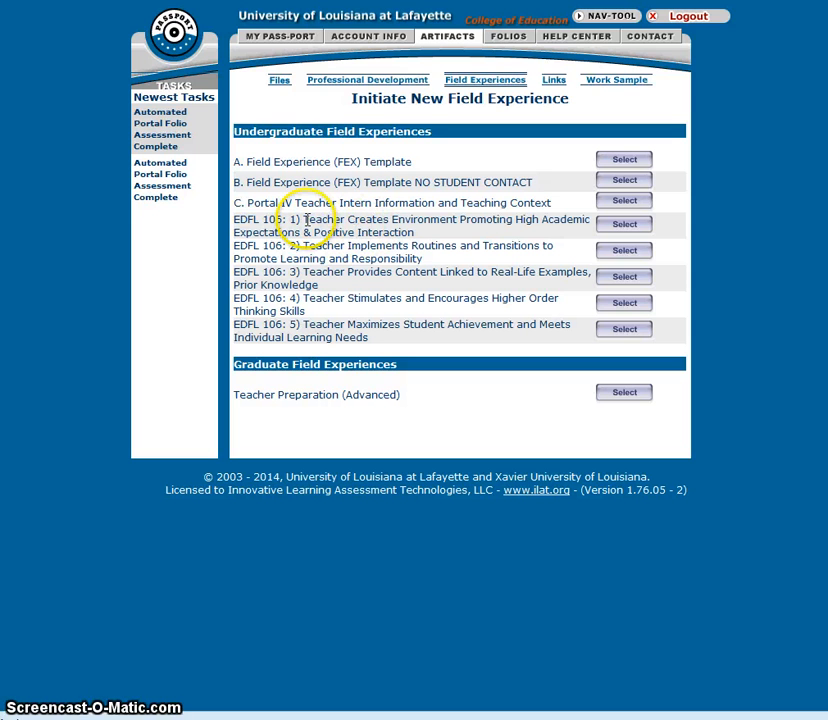
# Step: Copy the title of the EDFL 106: 1) template, Teacher Creates Environment Promoting High Academic Expectations & Positive Interaction
pyautogui.moveTo(301, 220); pyautogui.dragTo(418, 235)
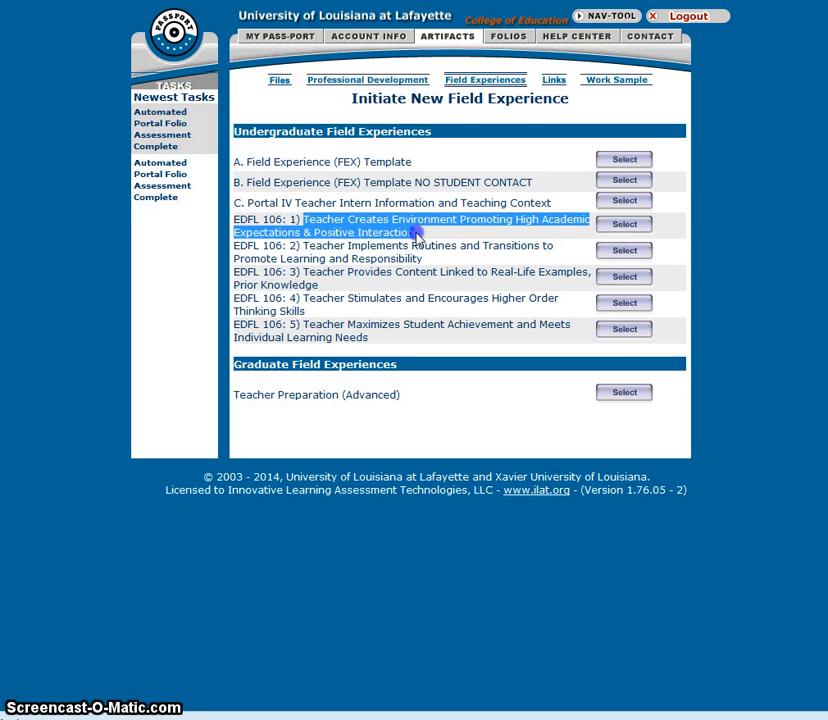
pyautogui.rightClick(363, 233)
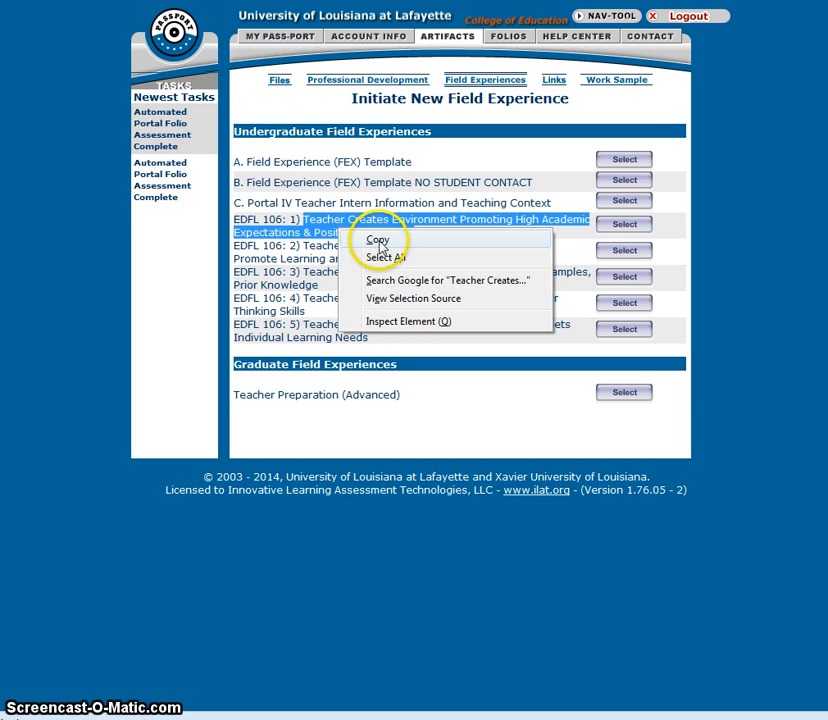
pyautogui.click(376, 240)
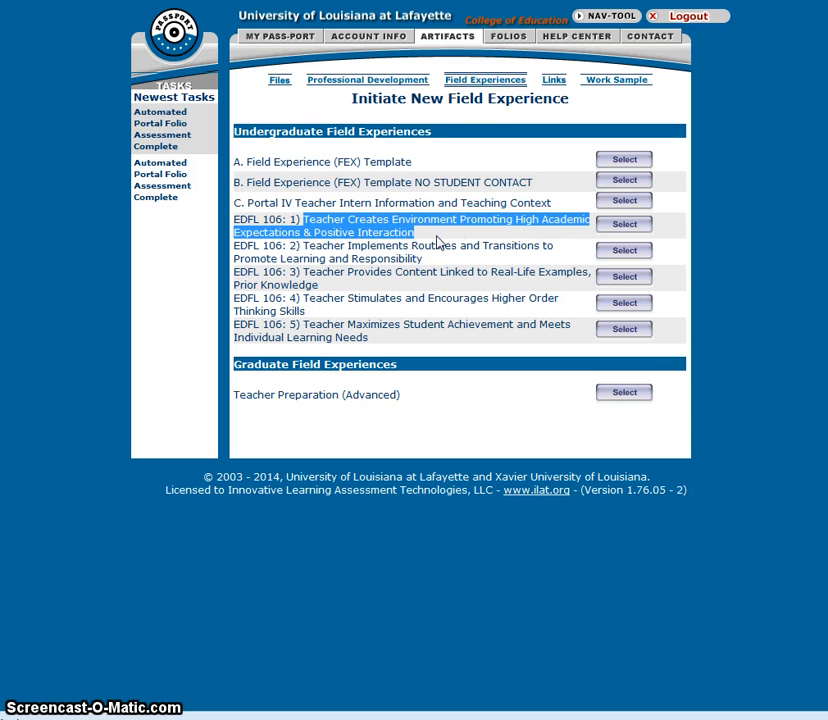
# Step: Choose the EDFL 106: 1) template and paste the copied title into the field experience name
pyautogui.click(620, 227)
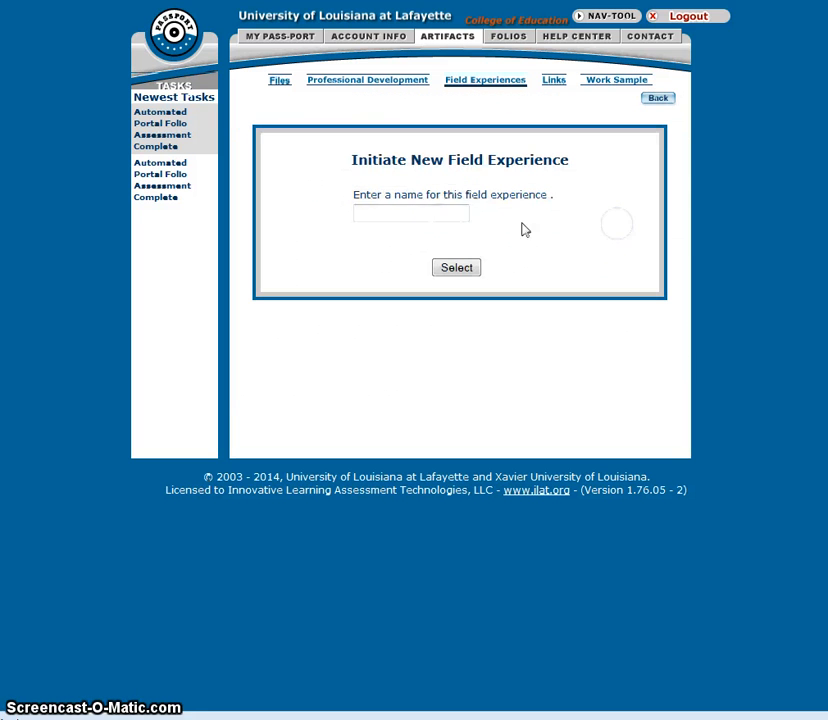
pyautogui.click(398, 213)
pyautogui.rightClick(401, 215)
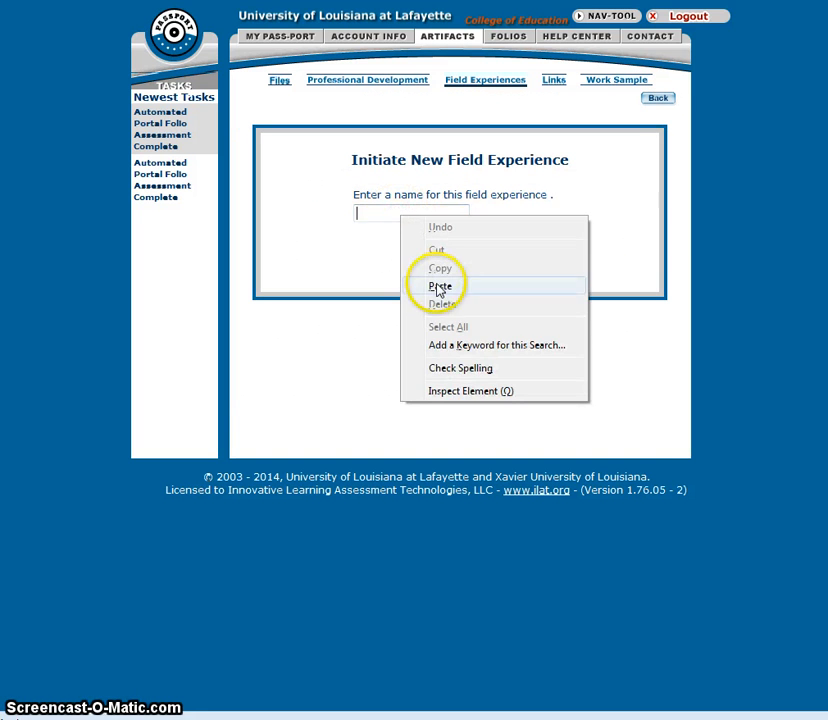
pyautogui.click(437, 285)
# Step: Complete the name as 'Teacher Creates Environment Promoting High Academic Expectations & Positive Interaction FEX 1' and submit it
pyautogui.press('Left')
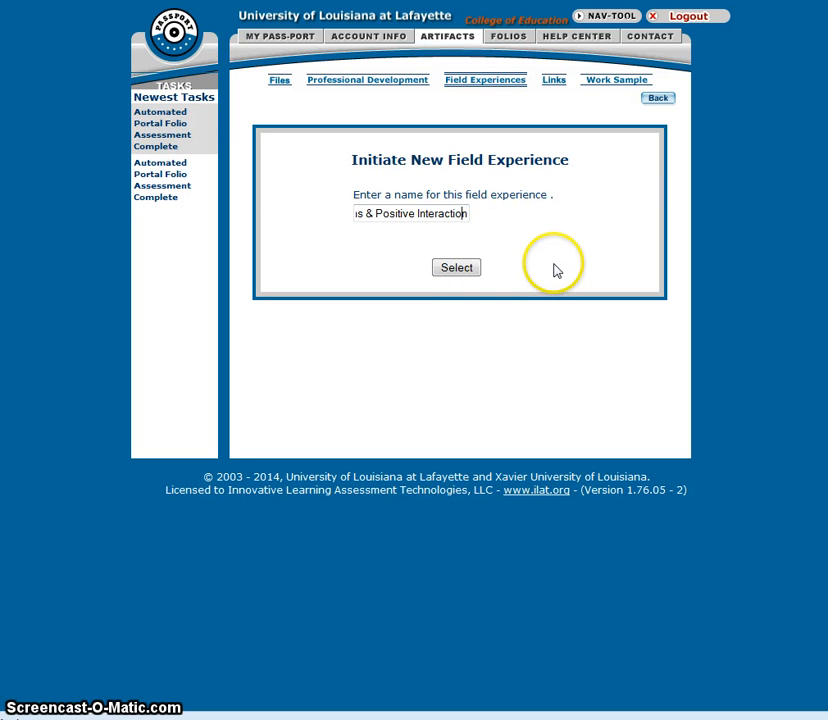
pyautogui.press('Left')
pyautogui.press('Left')
pyautogui.press('Left')
pyautogui.press('Left')
pyautogui.press('Left')
pyautogui.press('Left')
pyautogui.press('Left')
pyautogui.press('Left')
pyautogui.press('Left')
pyautogui.press('Left')
pyautogui.press('Left')
pyautogui.press('Left')
pyautogui.press('Left')
pyautogui.press('Left')
pyautogui.press('Left')
pyautogui.press('Left')
pyautogui.press('Left')
pyautogui.press('Left')
pyautogui.press('Left')
pyautogui.press('Left')
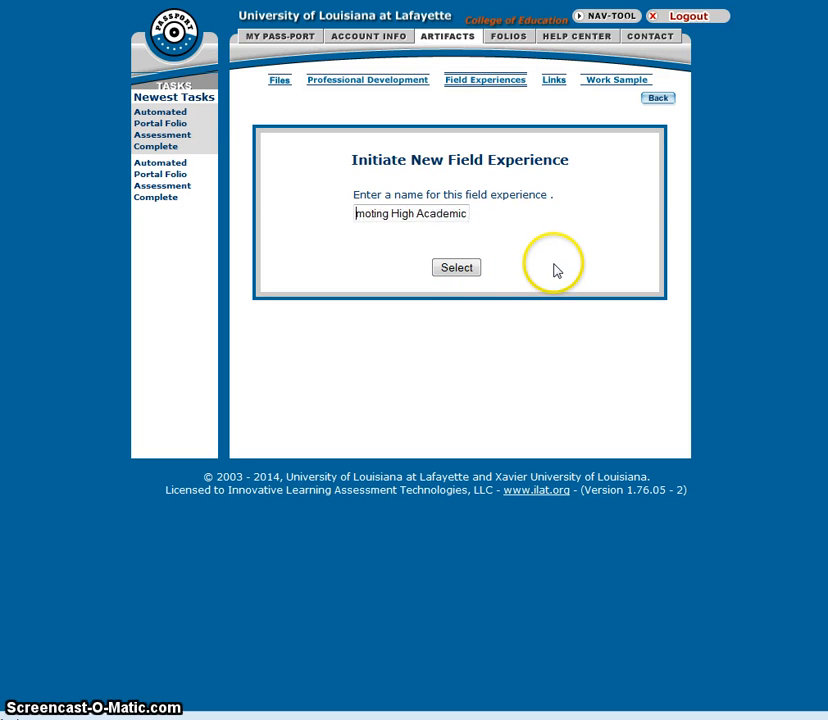
pyautogui.write('Teacher Creates Envir')
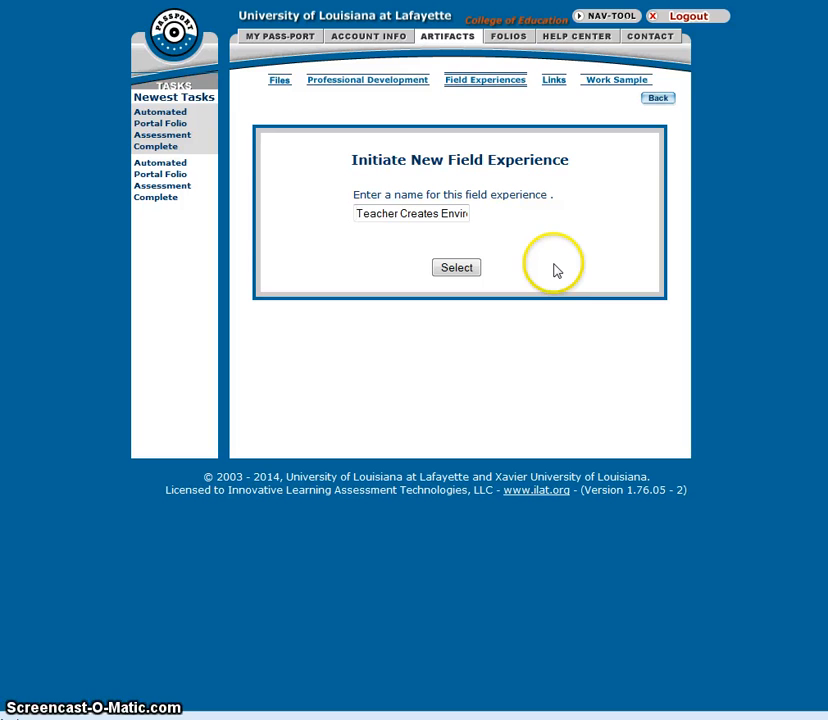
pyautogui.press('End')
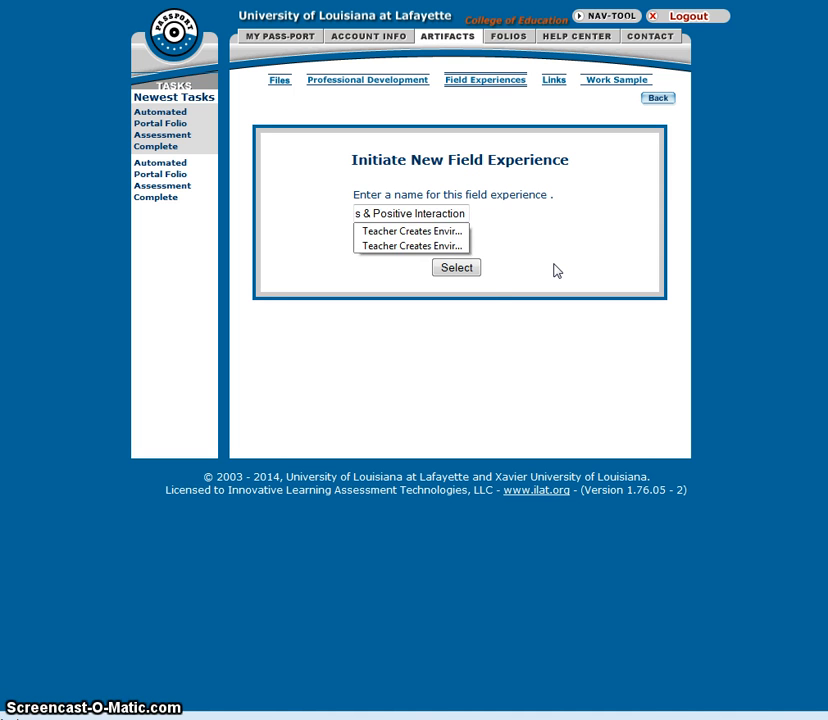
pyautogui.write('FEX 1')
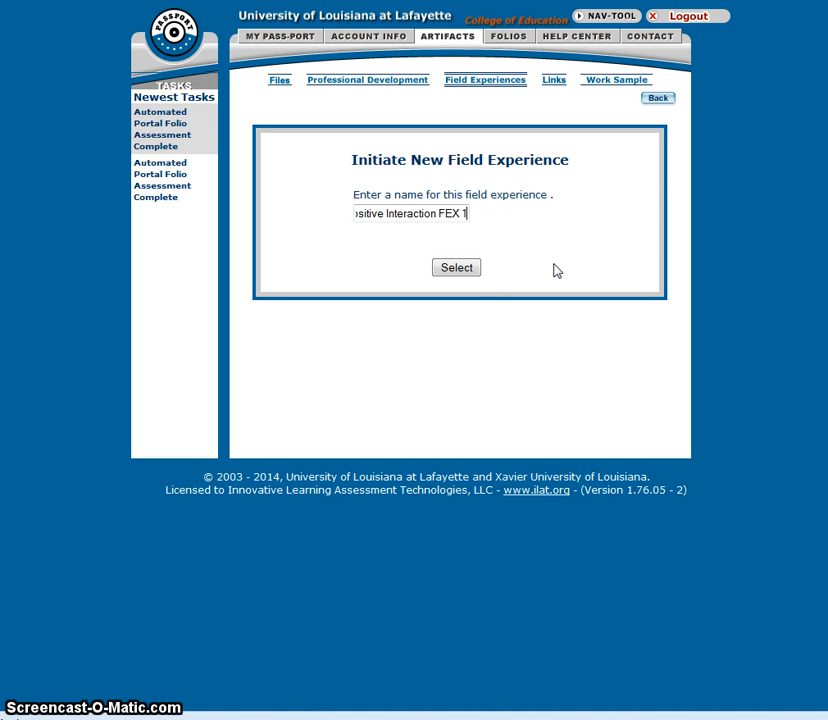
pyautogui.click(471, 271)
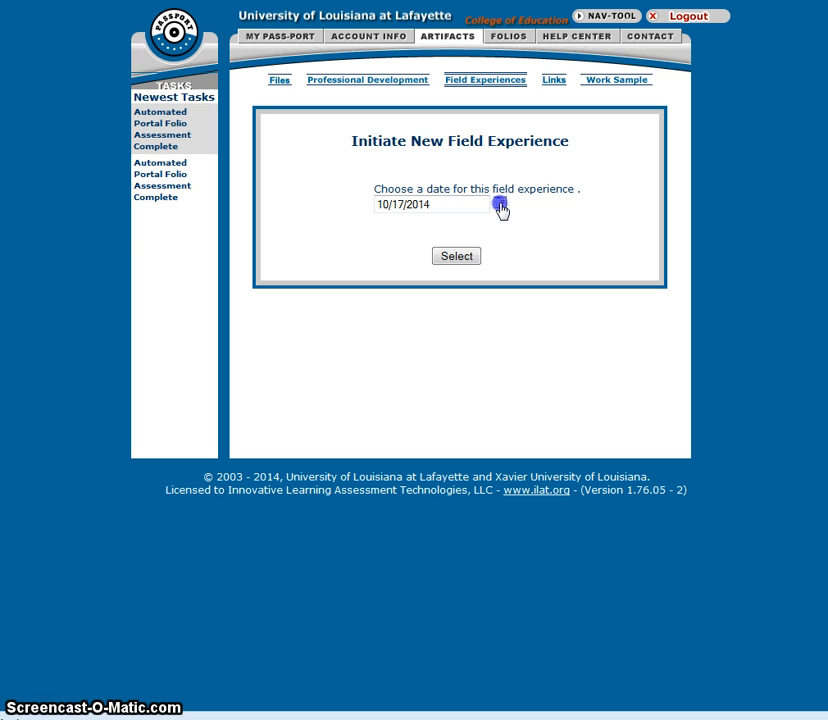
# Step: Set the field experience date to 10/01/2014 and continue
pyautogui.click(151, 213)
pyautogui.click(458, 258)
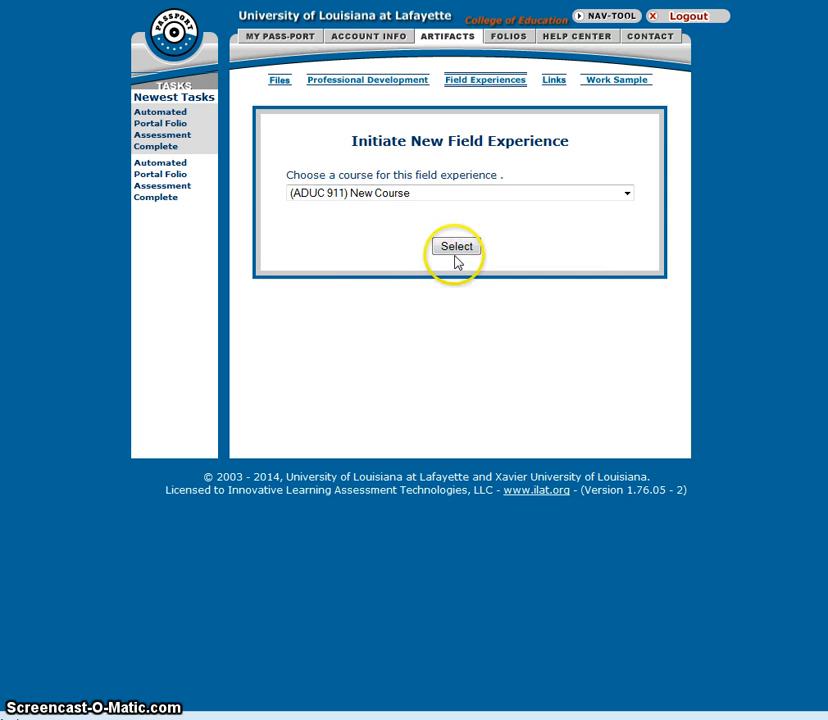
# Step: Choose the course (EDFL 106) Introduction to Education for the field experience and continue
pyautogui.click(403, 200)
pyautogui.scroll(-8, 388, 310)
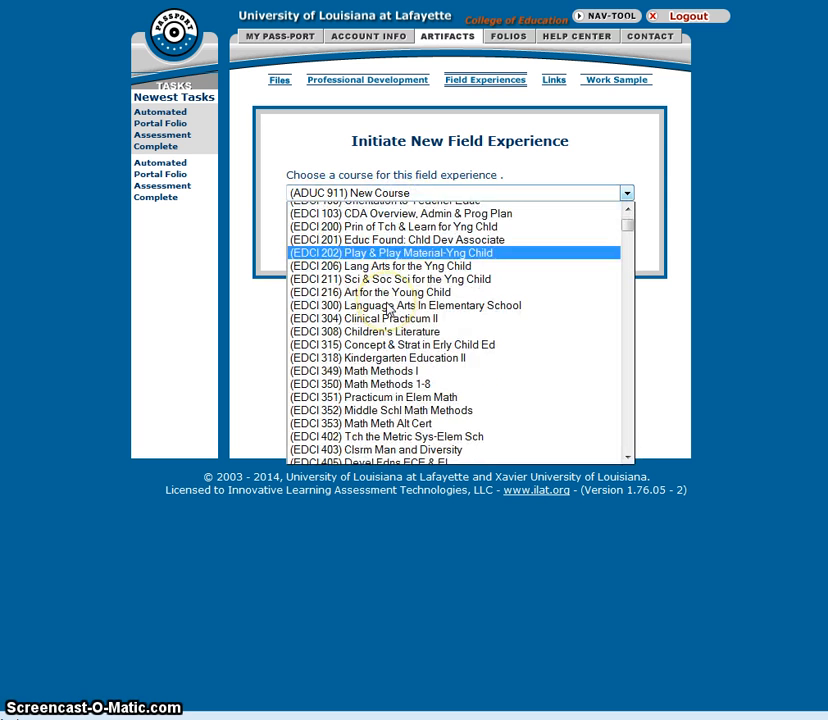
pyautogui.scroll(-20, 388, 310)
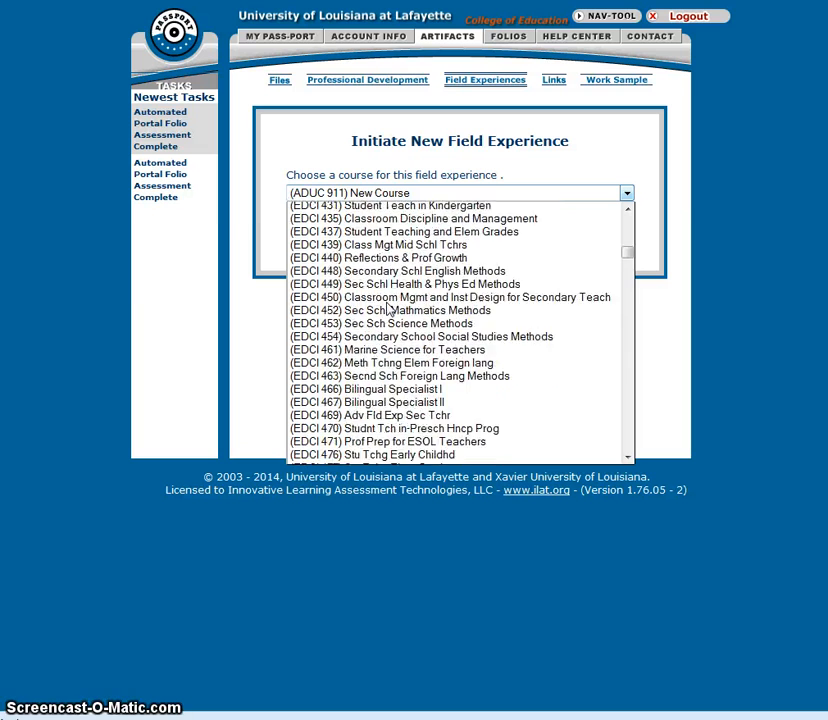
pyautogui.scroll(-5, 388, 310)
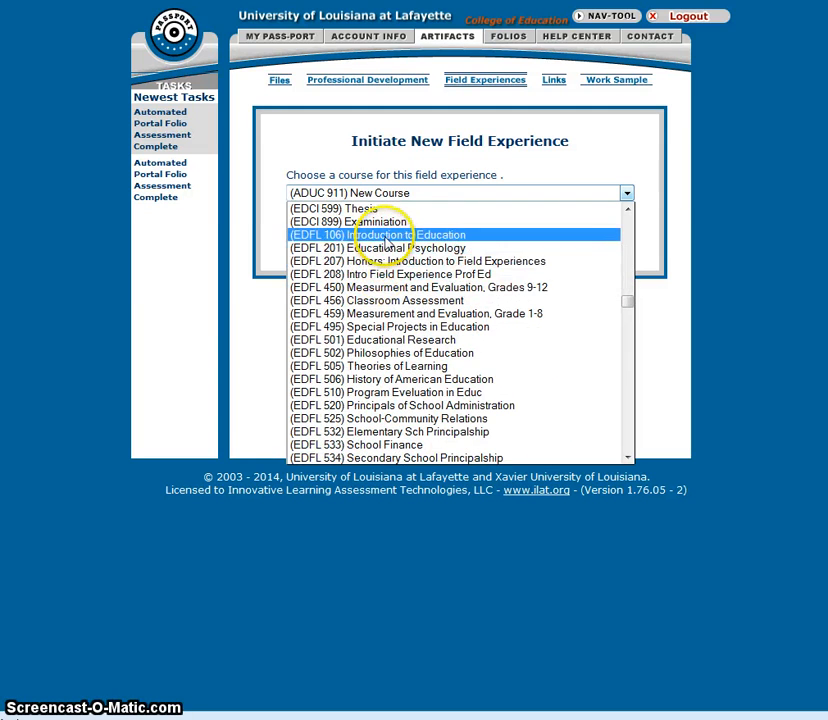
pyautogui.click(386, 238)
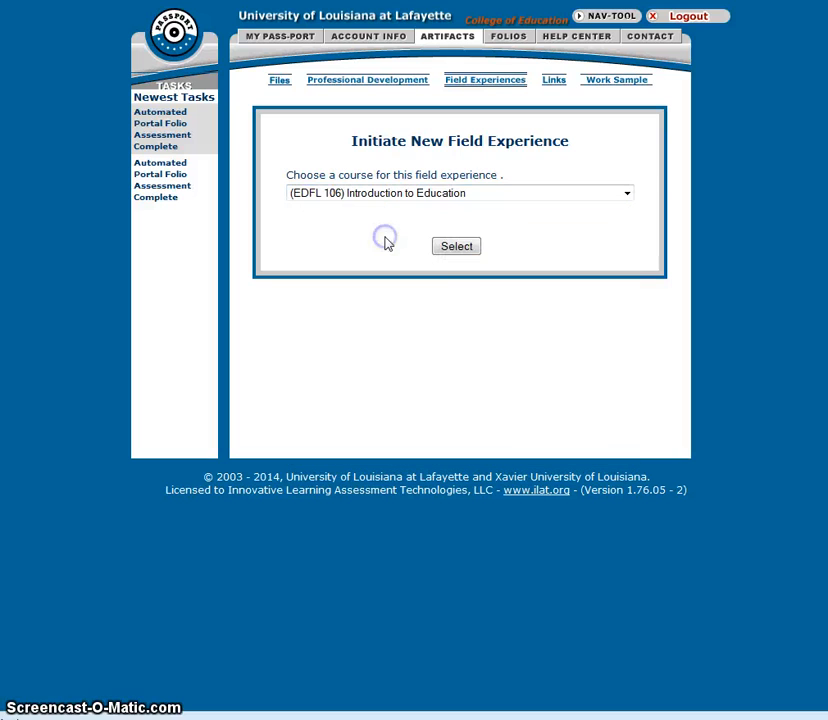
pyautogui.click(467, 250)
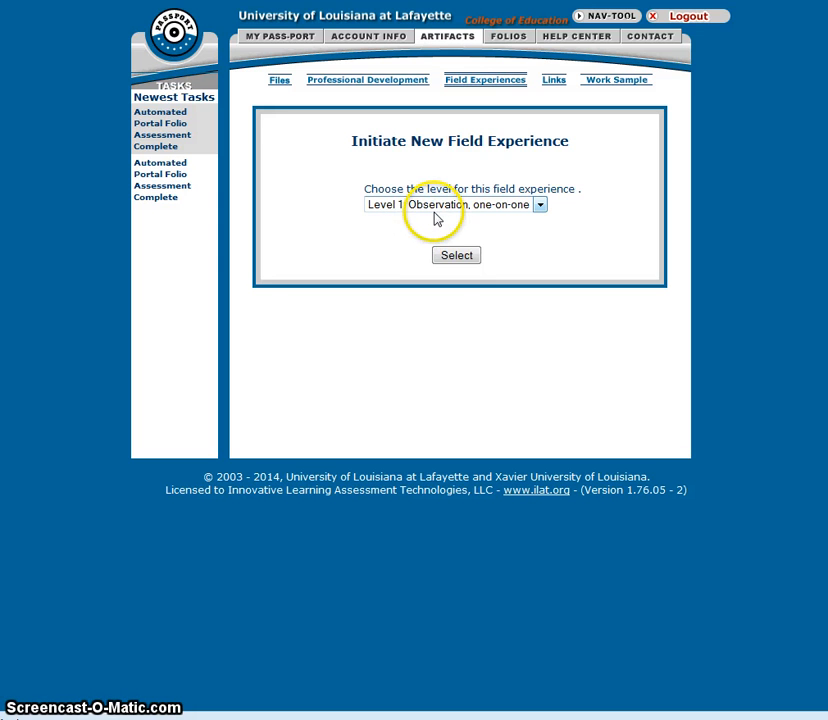
# Step: Accept the level Level 1: Observation, one-on-one and choose Breaux Bridge Elementary School as the site
pyautogui.click(456, 257)
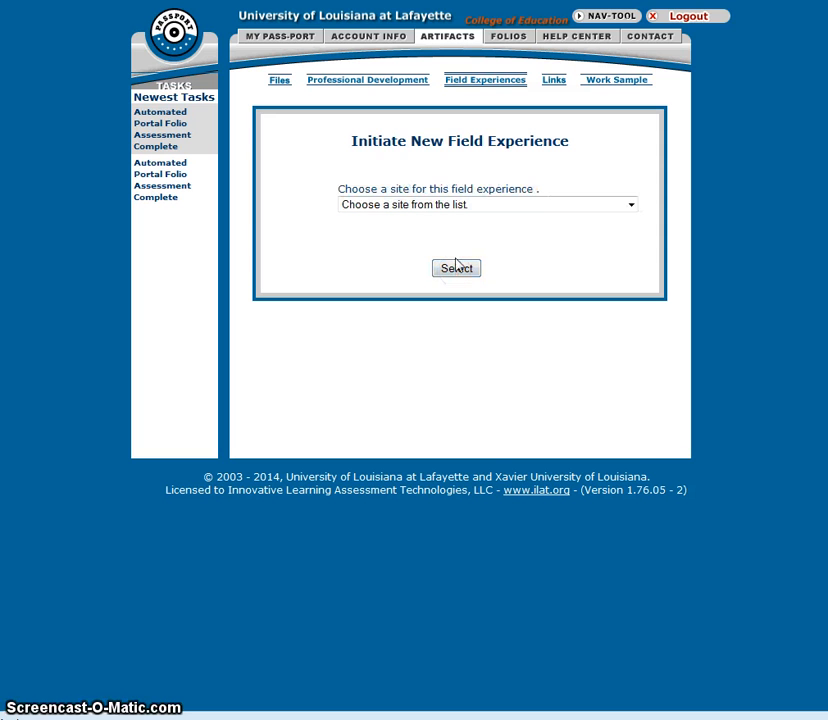
pyautogui.click(421, 209)
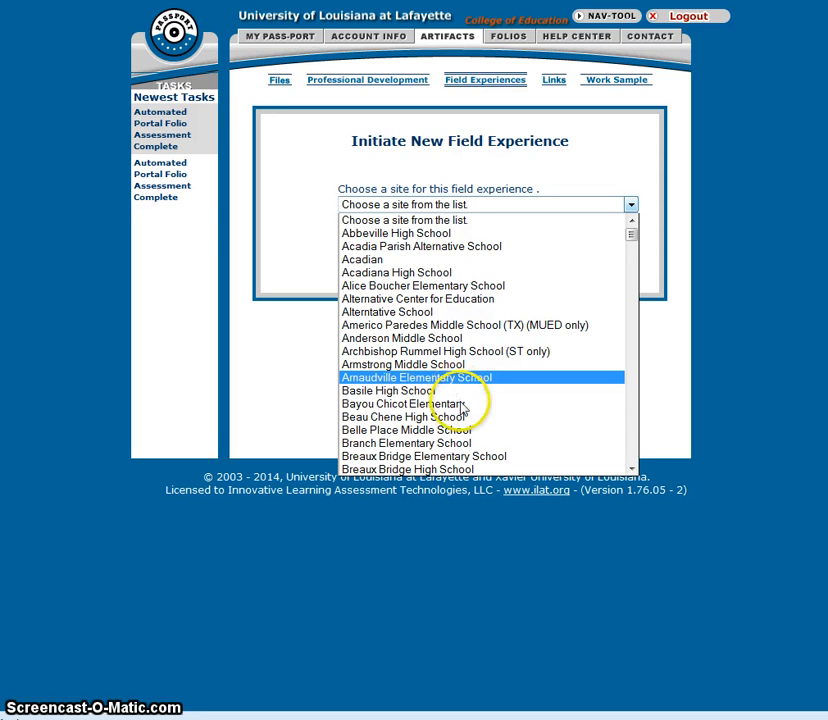
pyautogui.click(462, 455)
pyautogui.click(457, 269)
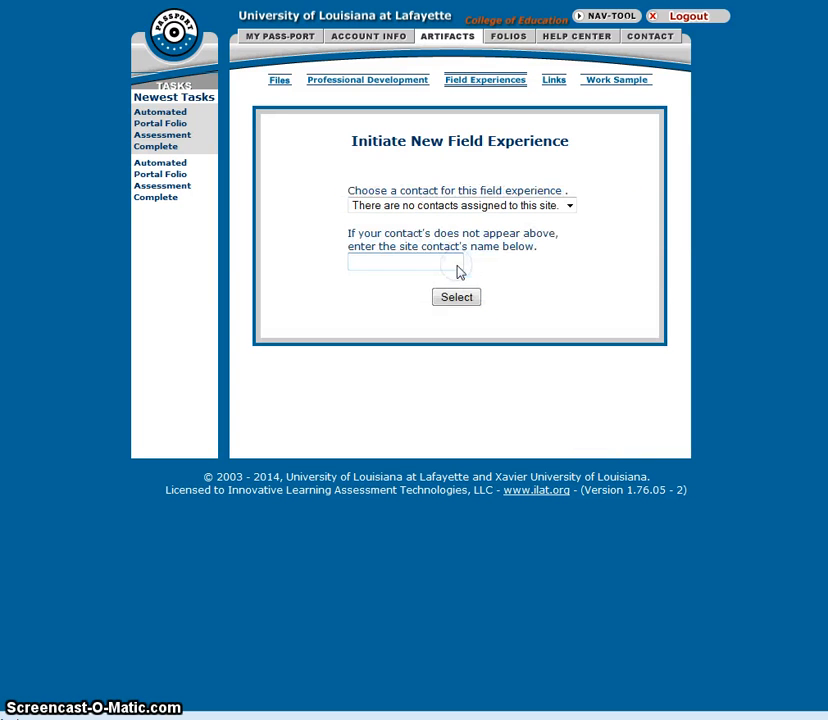
# Step: Enter 'Contact Person' as the site contact's name and continue
pyautogui.click(416, 262)
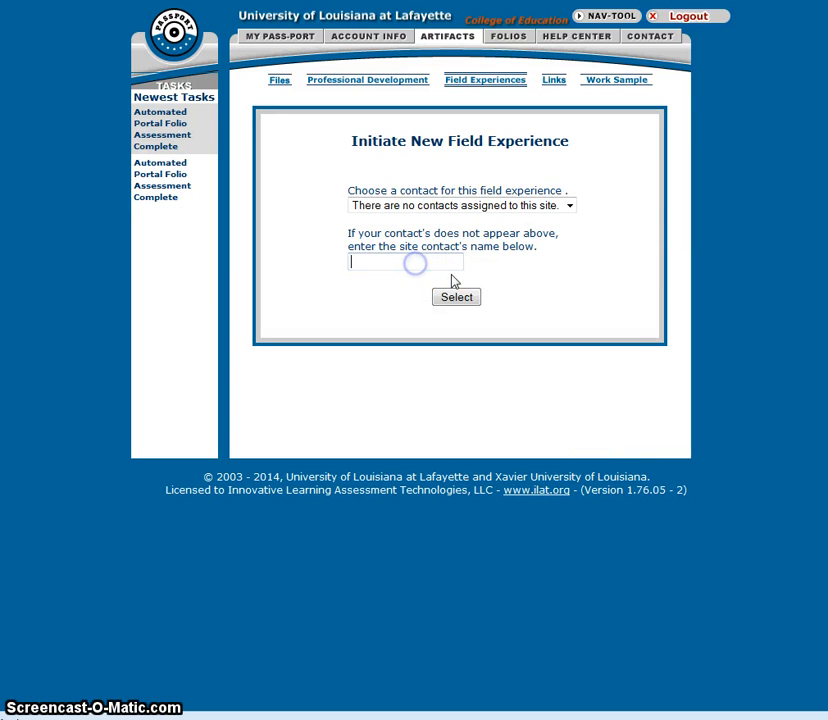
pyautogui.write('Conta')
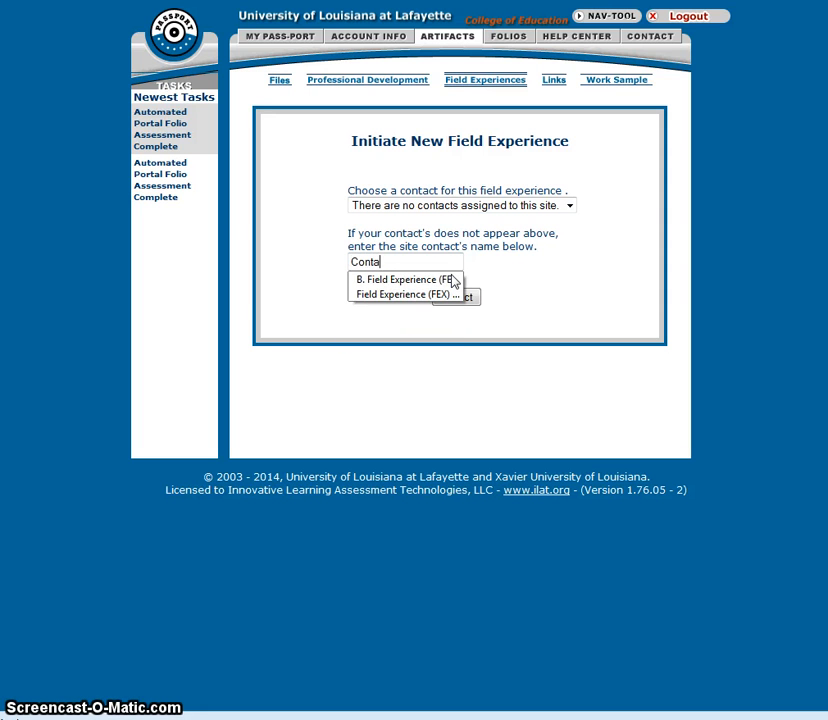
pyautogui.write('ct Person')
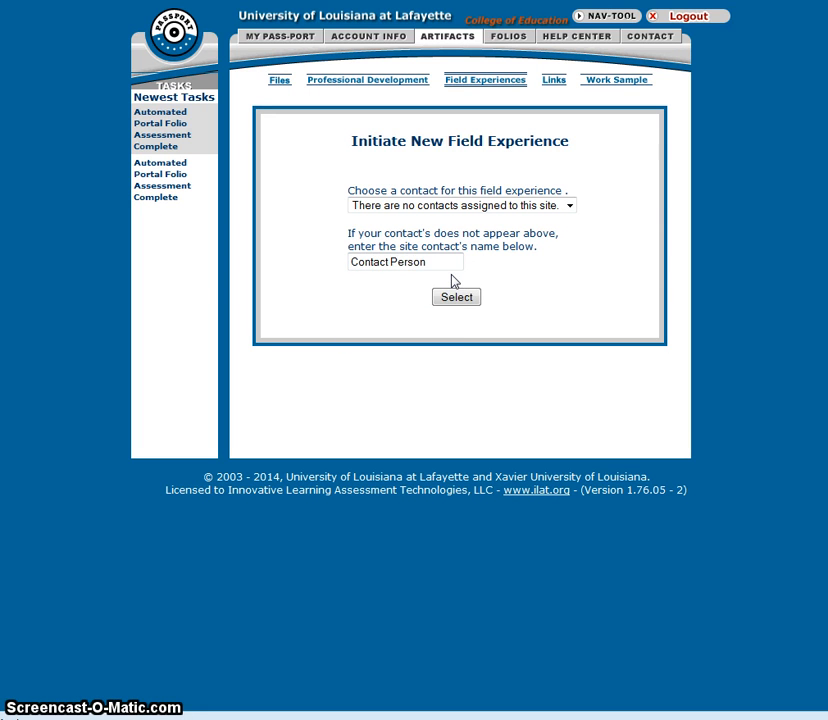
pyautogui.click(460, 298)
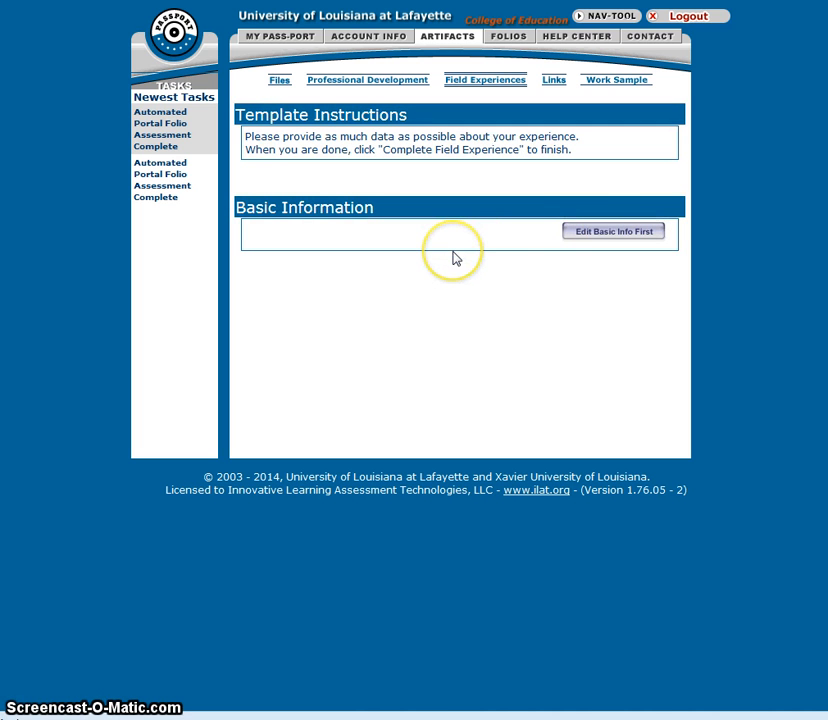
# Step: Edit the basic information to 20 participants and 6 hours, save it, and acknowledge the notice
pyautogui.click(604, 233)
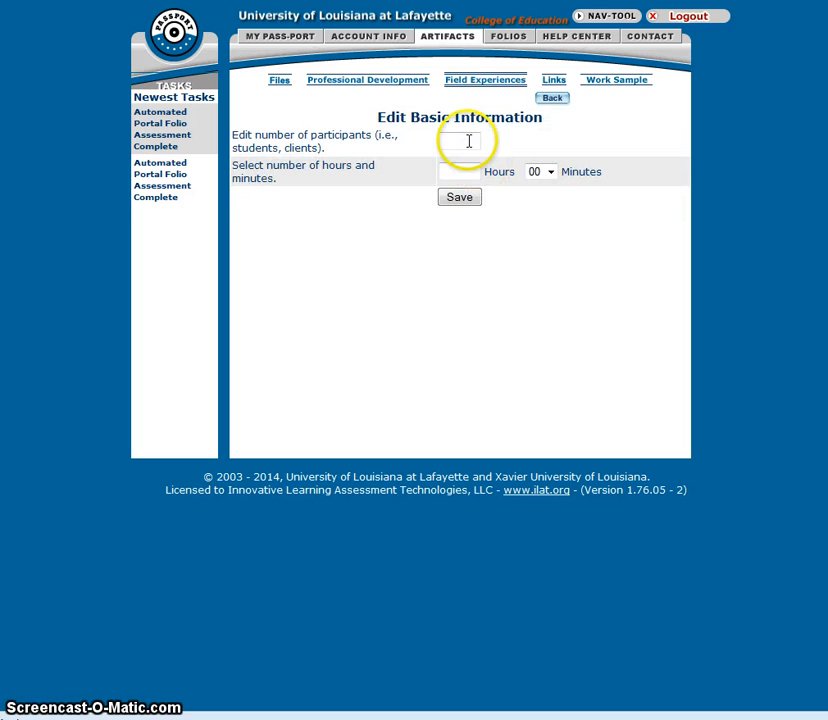
pyautogui.click(464, 143)
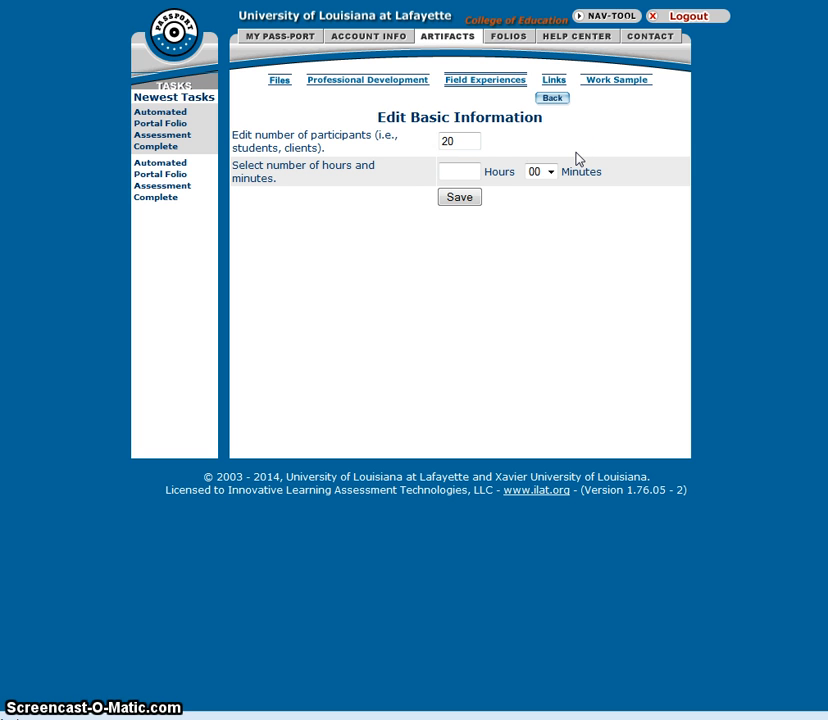
pyautogui.click(461, 172)
pyautogui.write('6')
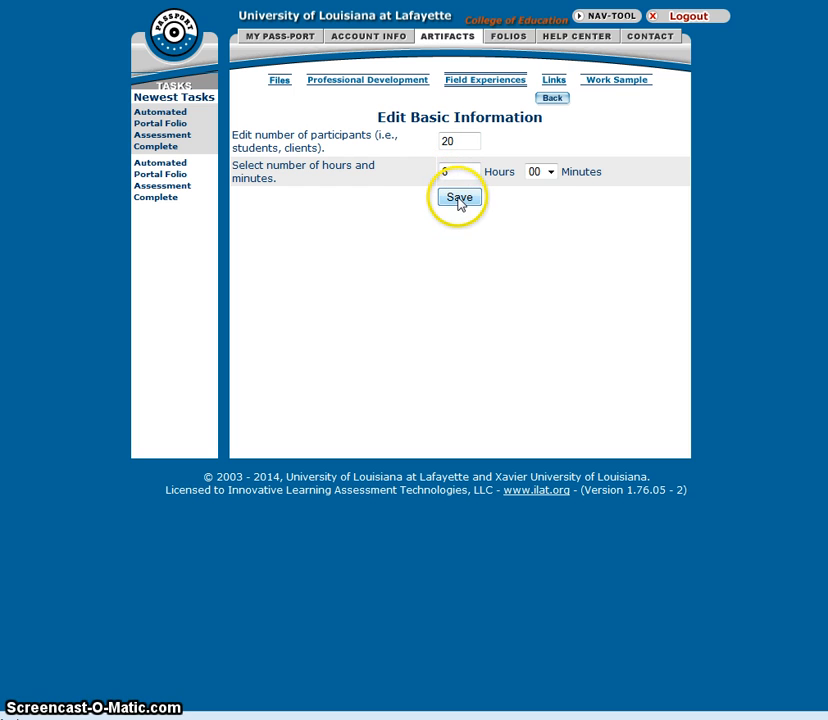
pyautogui.click(459, 199)
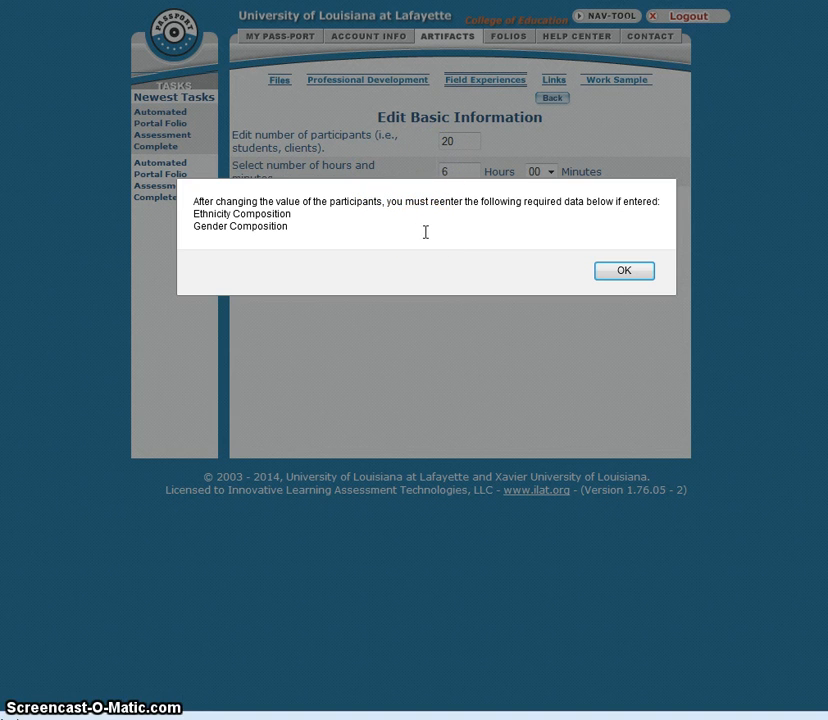
pyautogui.click(638, 279)
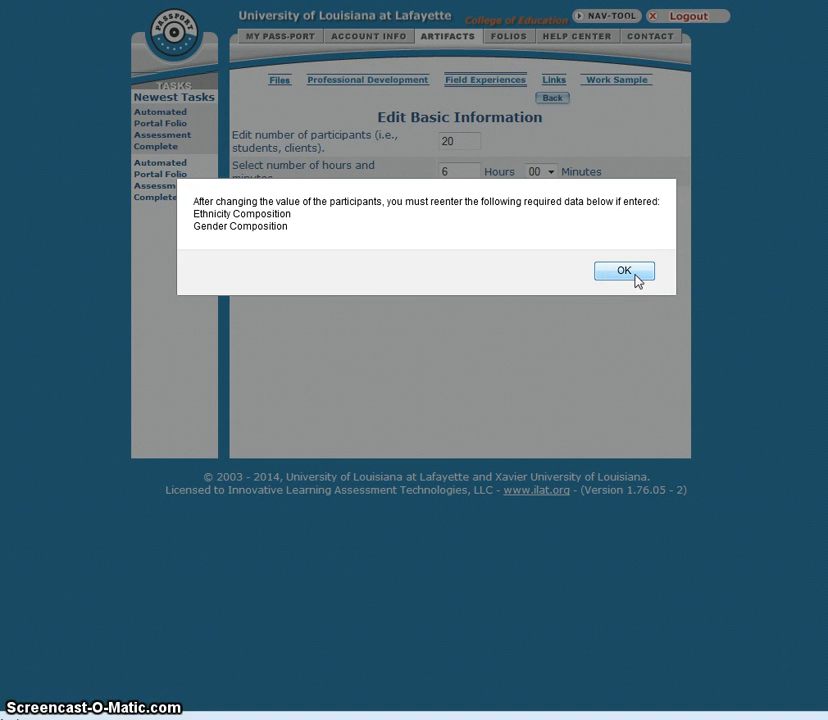
pyautogui.click(636, 278)
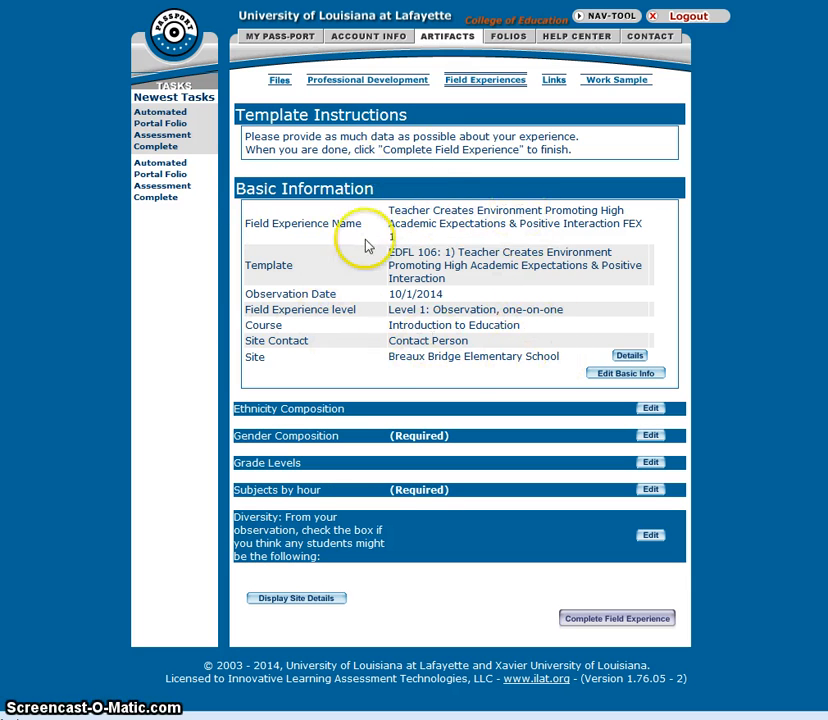
# Step: Enter 20 participants as Not Reported in the ethnicity composition and save it
pyautogui.click(651, 411)
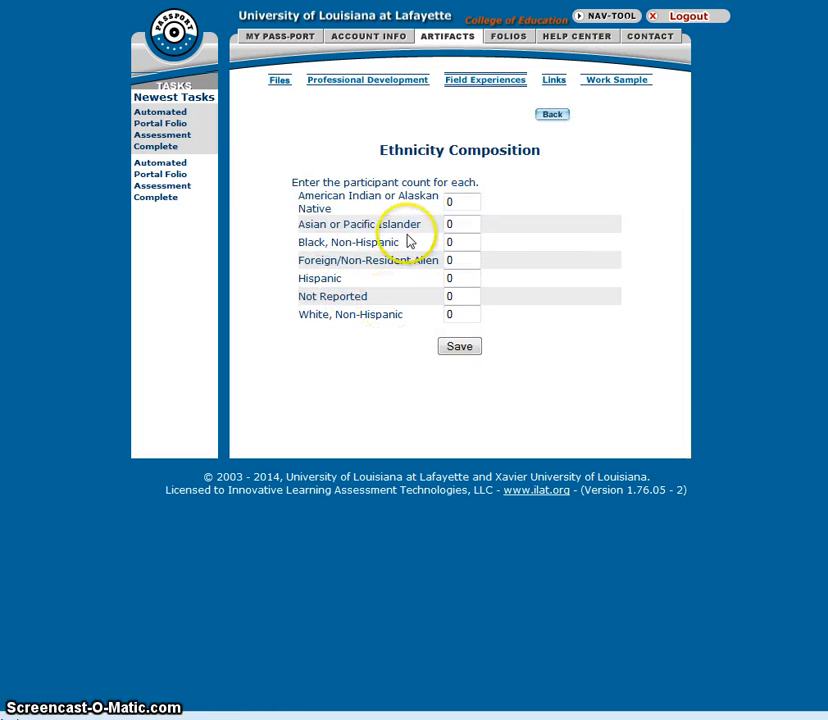
pyautogui.click(461, 297)
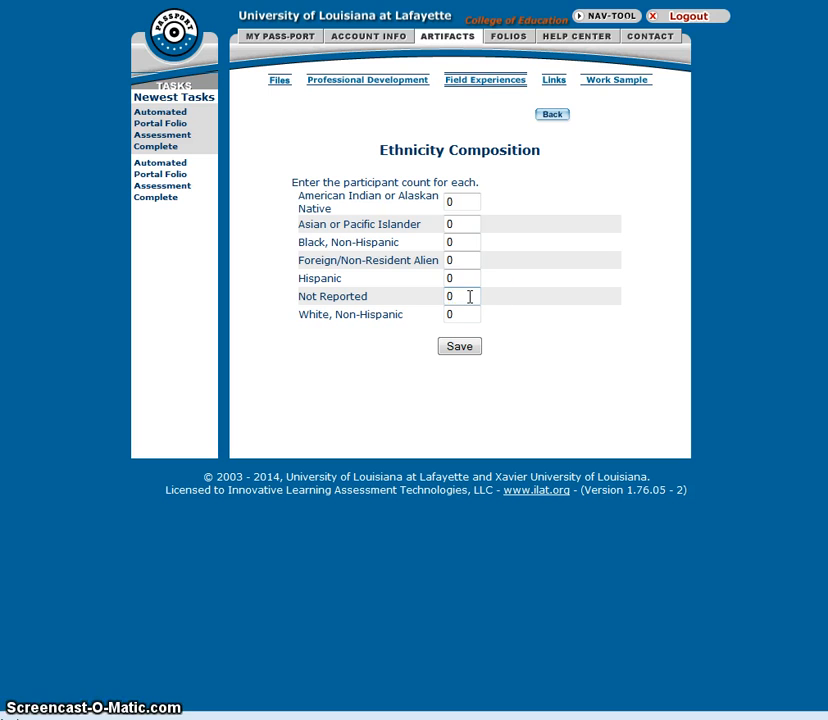
pyautogui.click(478, 296)
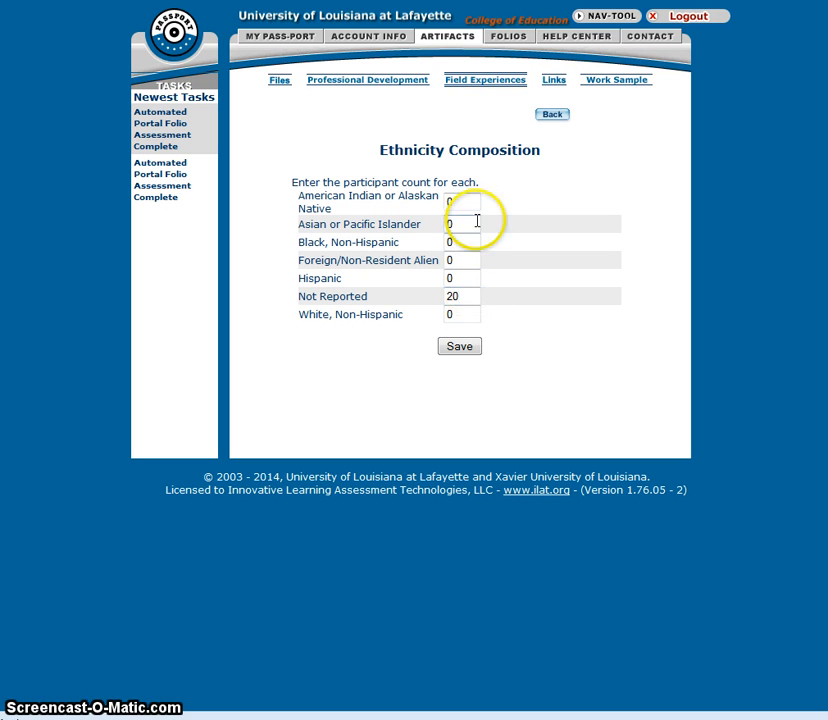
pyautogui.click(461, 347)
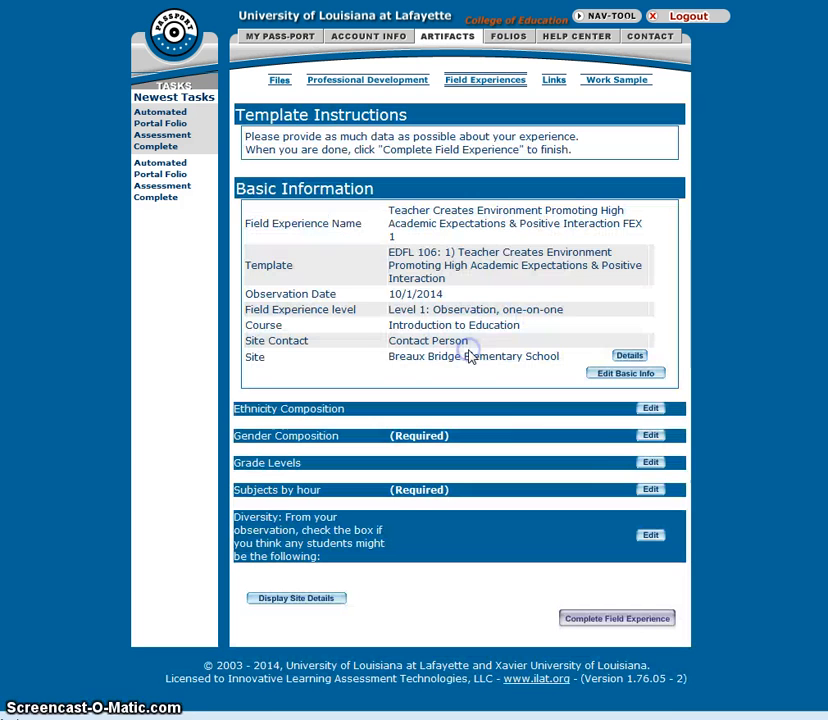
# Step: Enter 10 female participants in the gender composition and save it
pyautogui.click(650, 436)
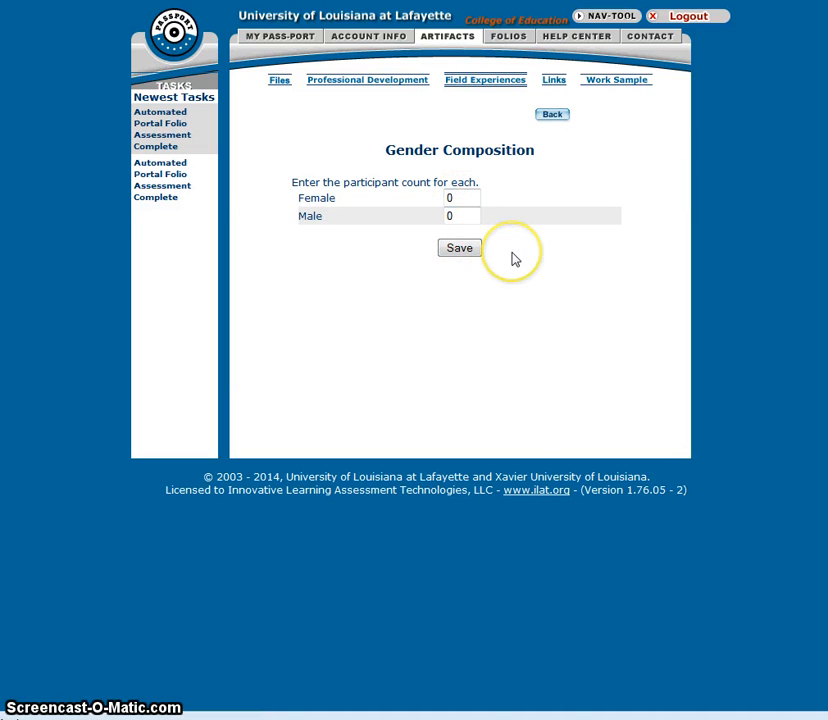
pyautogui.click(463, 199)
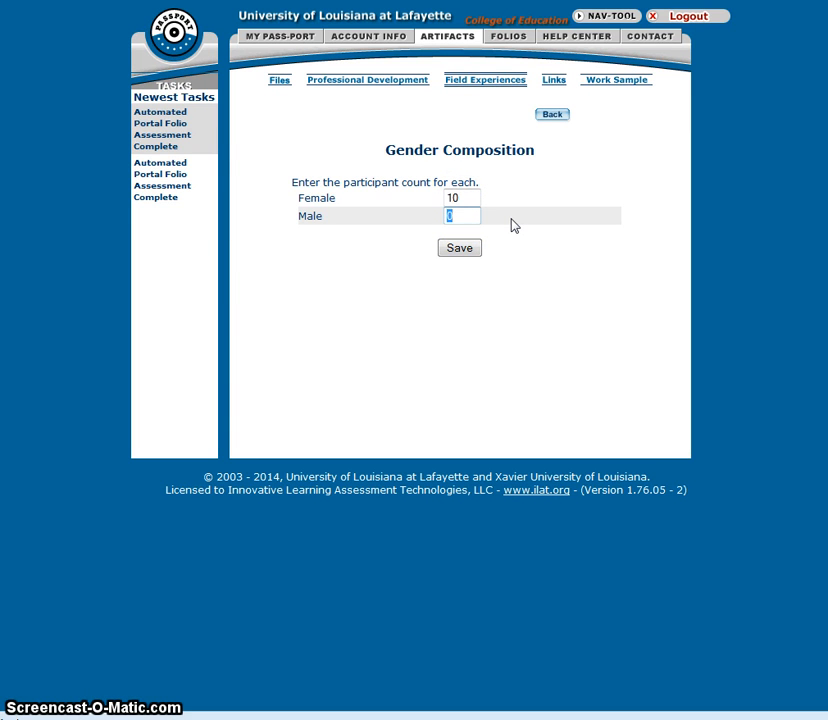
pyautogui.write('10')
pyautogui.click(463, 250)
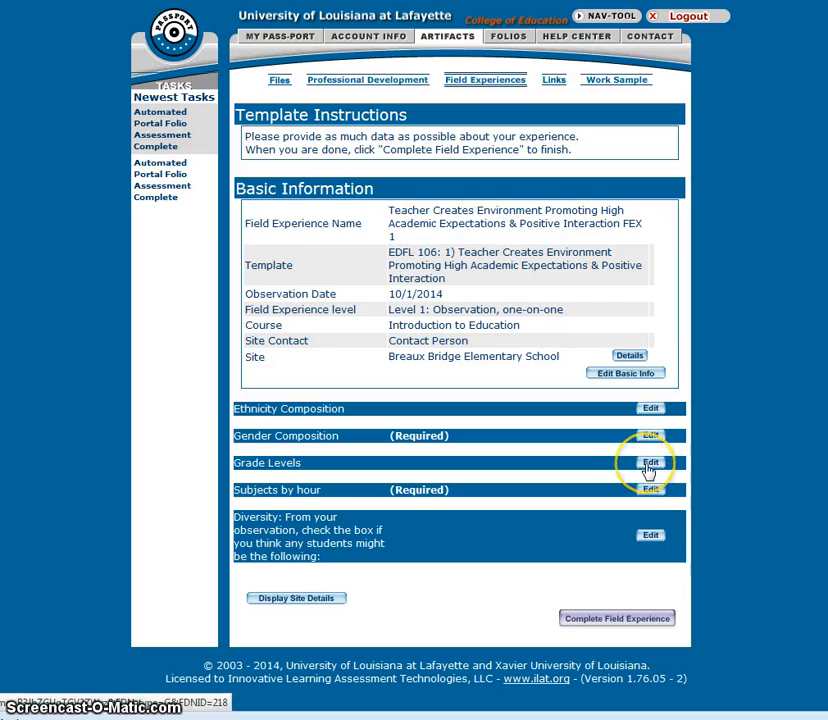
# Step: Check the 3rd, 4th and 5th grade levels and save the selection
pyautogui.click(649, 464)
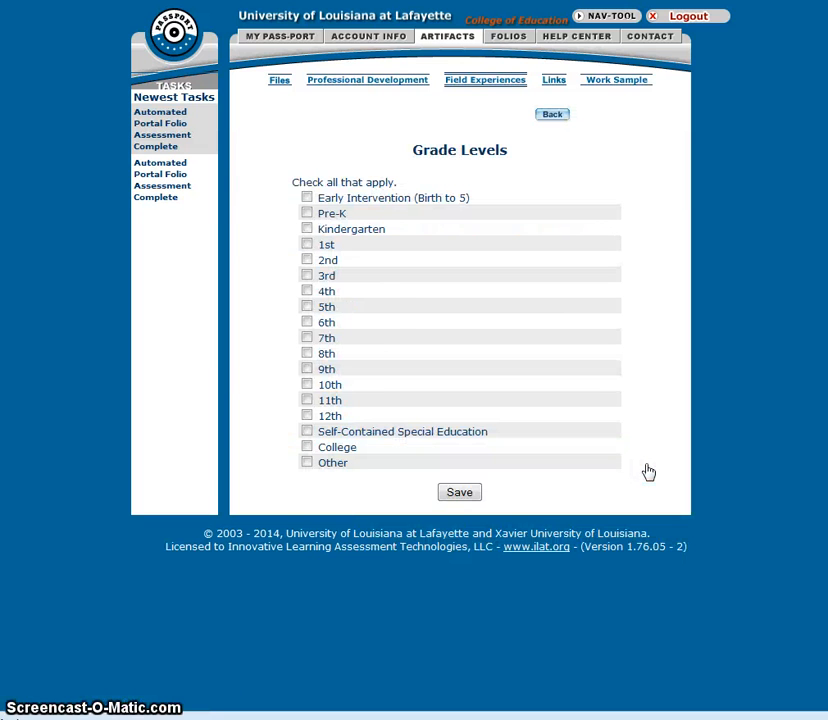
pyautogui.click(307, 276)
pyautogui.click(307, 307)
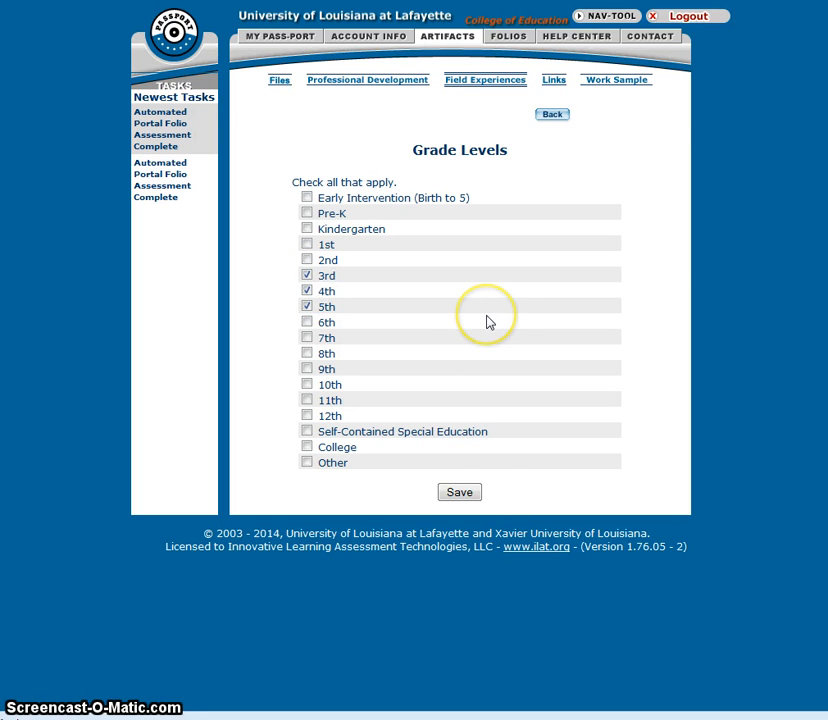
pyautogui.click(466, 499)
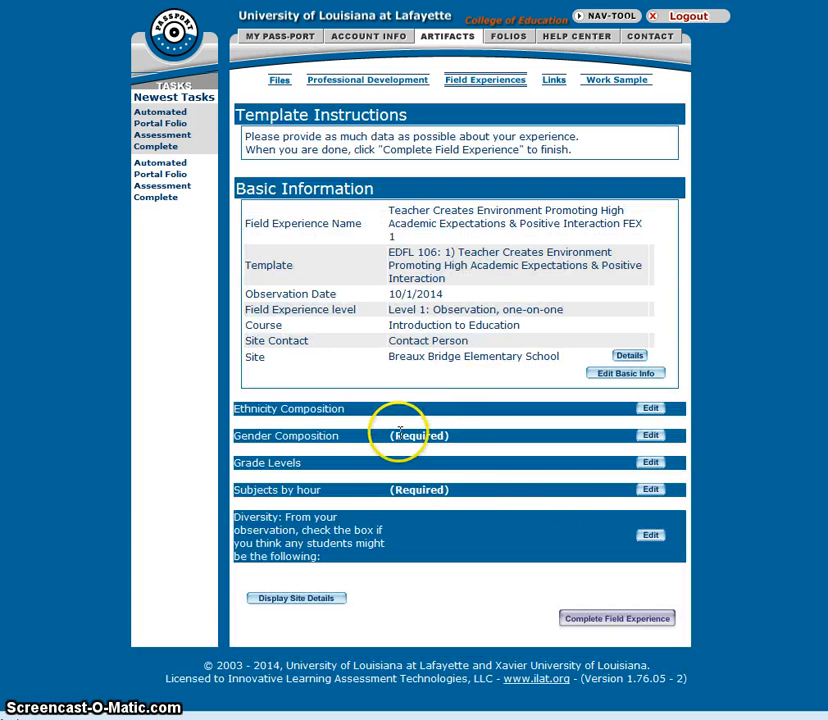
# Step: Enter 1 hour for Language arts and 1 hour for Mathematics in subjects by hour, then save
pyautogui.click(651, 491)
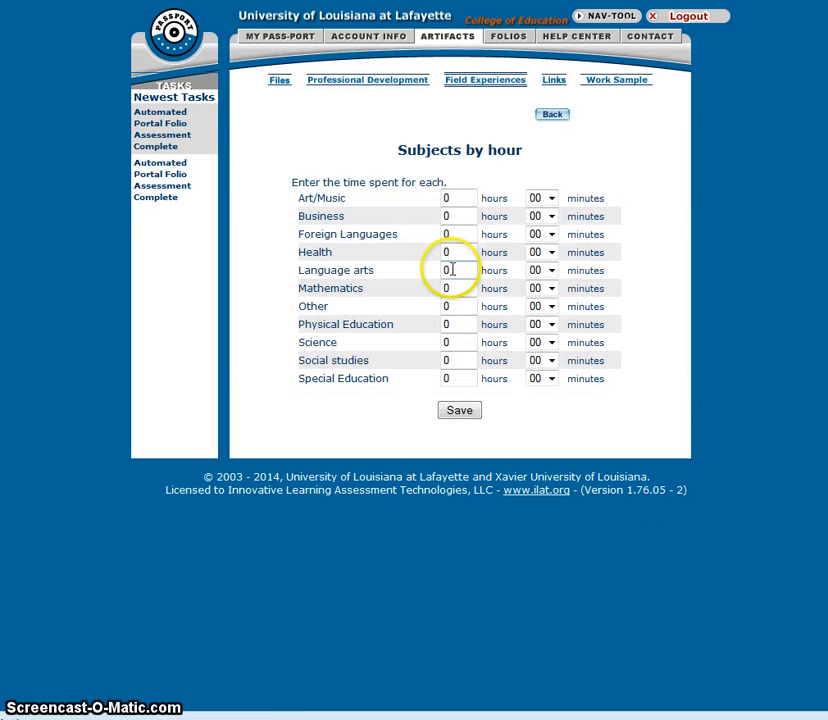
pyautogui.doubleClick(452, 309)
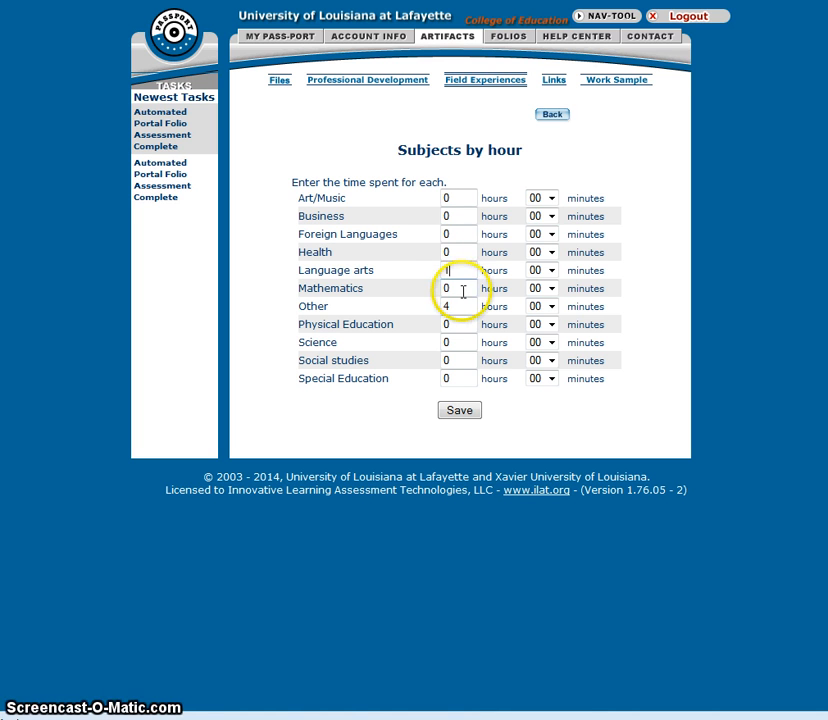
pyautogui.write('1')
pyautogui.click(460, 288)
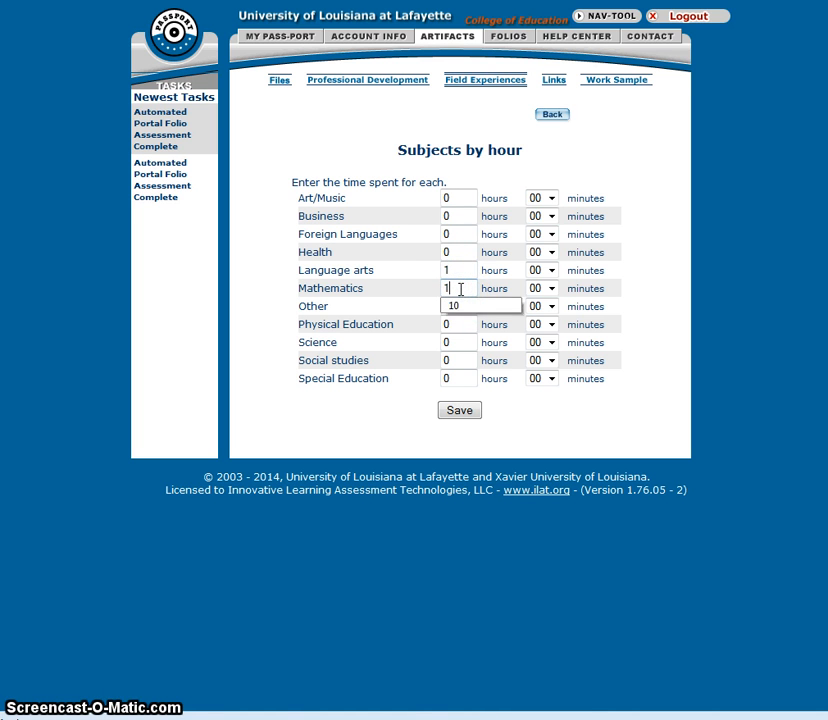
pyautogui.click(515, 423)
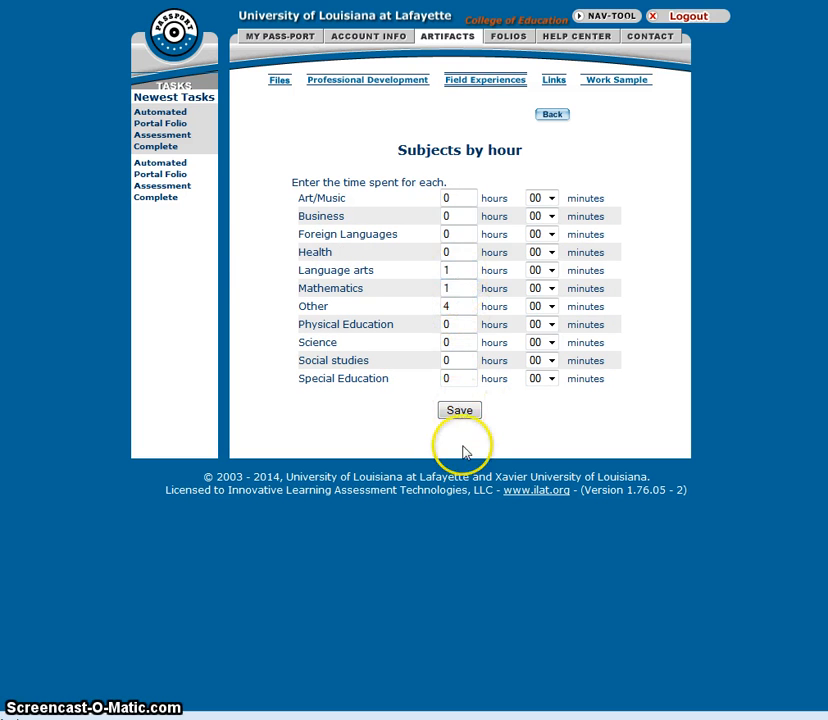
pyautogui.click(460, 411)
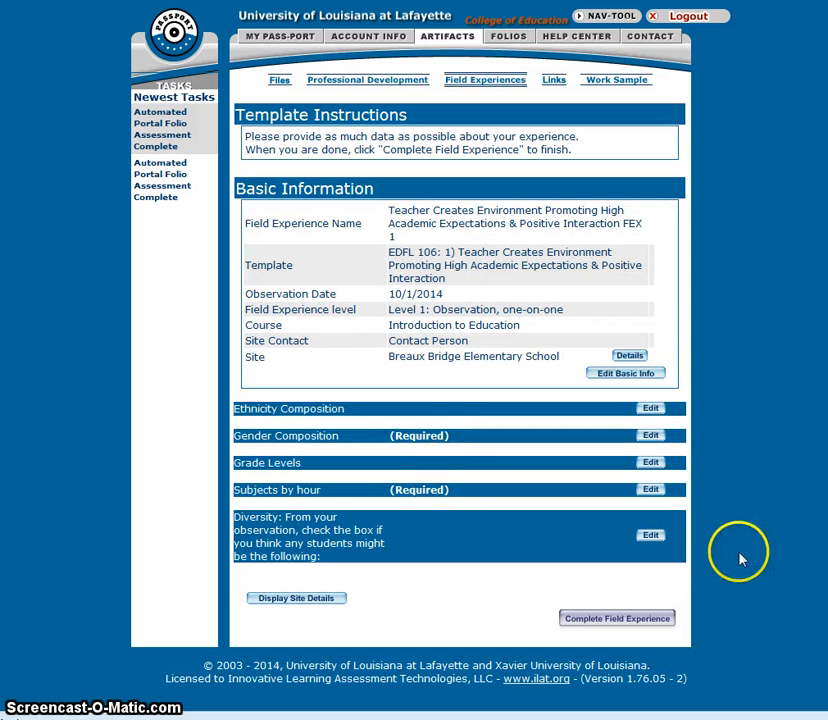
# Step: Save the diversity checklist with no boxes checked
pyautogui.click(648, 535)
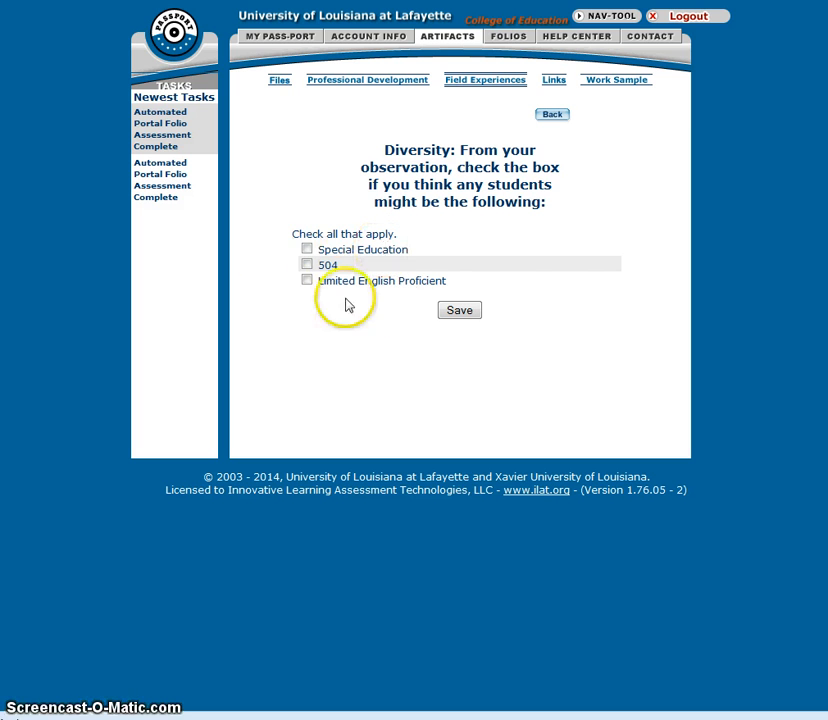
pyautogui.click(455, 312)
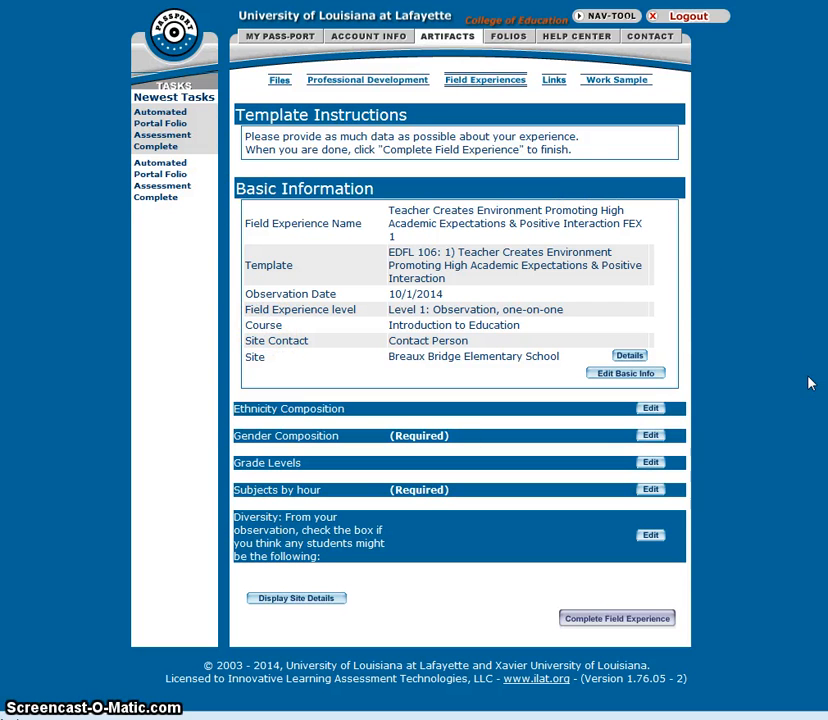
# Step: Start completing the field experience and rate items 1, 2, 4 and 5 Observed and item 3 Not Observed
pyautogui.click(608, 620)
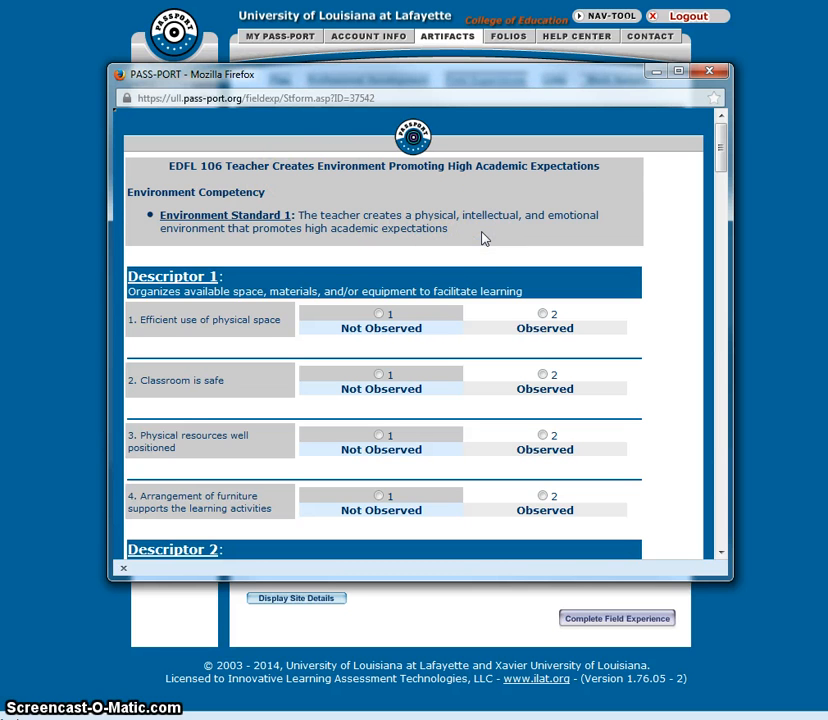
pyautogui.scroll(-3, 481, 238)
pyautogui.click(542, 127)
pyautogui.click(543, 188)
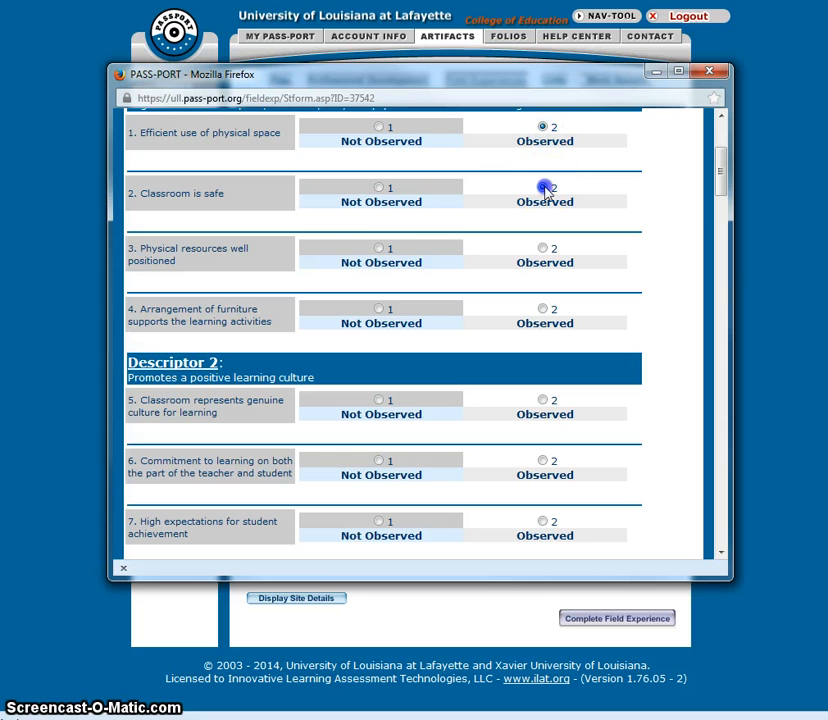
pyautogui.click(378, 248)
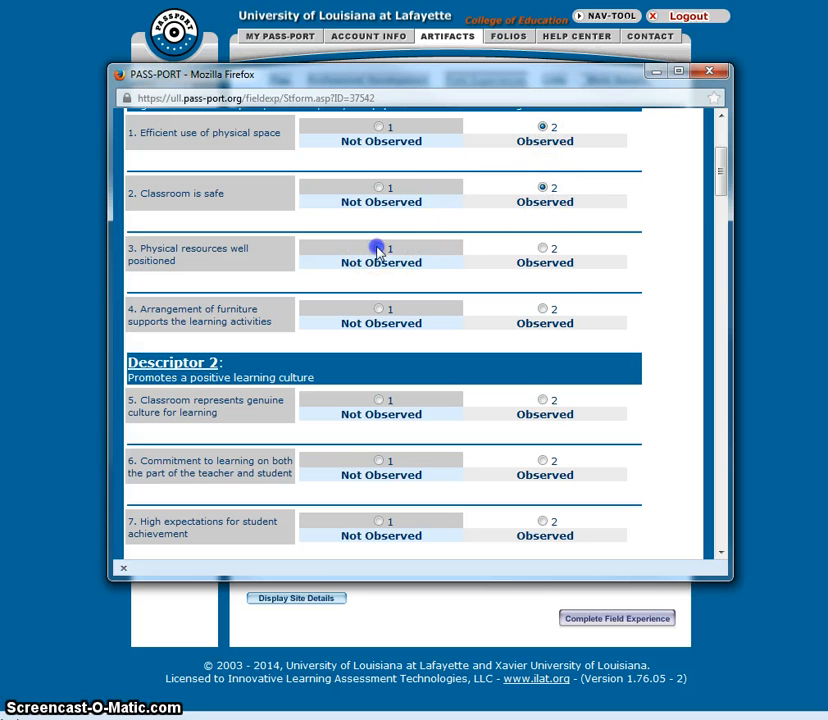
pyautogui.click(542, 309)
pyautogui.click(538, 390)
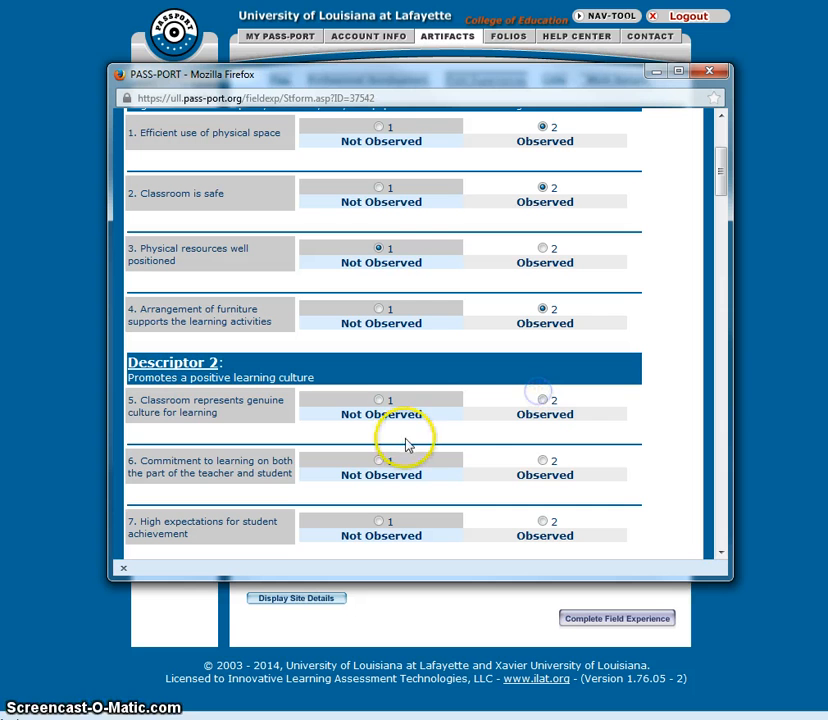
pyautogui.click(542, 400)
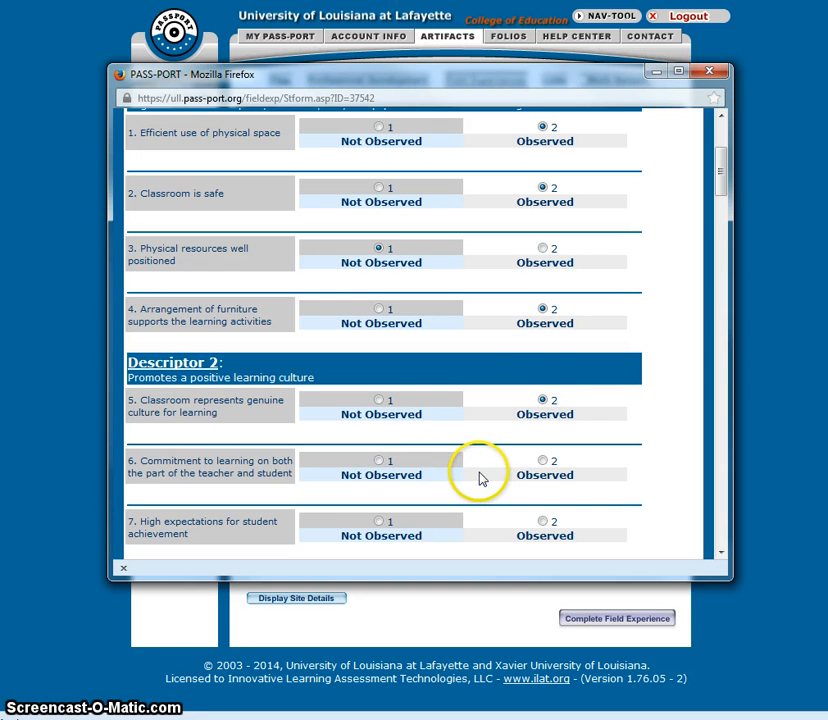
# Step: Try to submit the evaluation form and dismiss the notice that appears
pyautogui.scroll(-10, 480, 478)
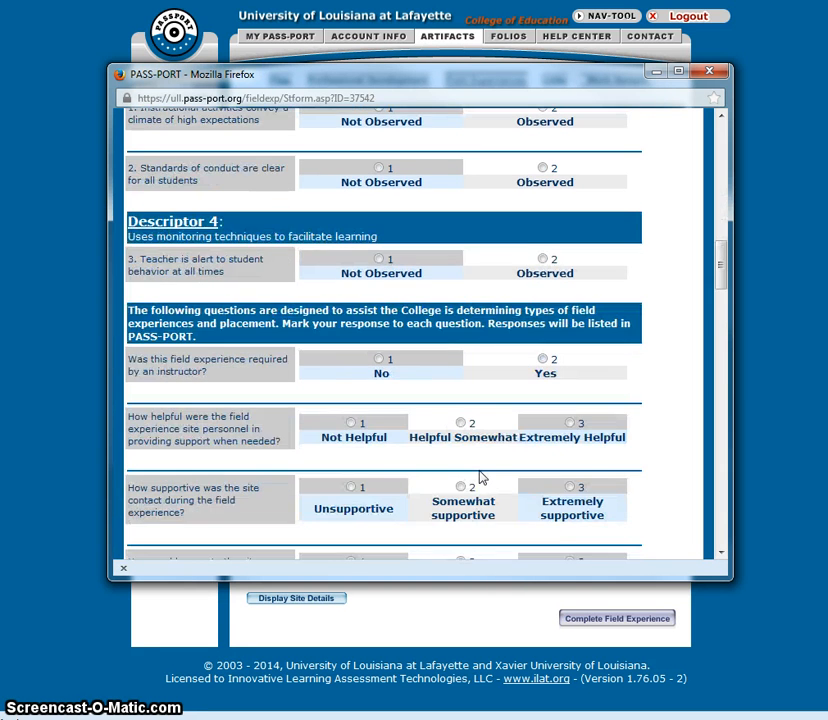
pyautogui.scroll(-10, 480, 476)
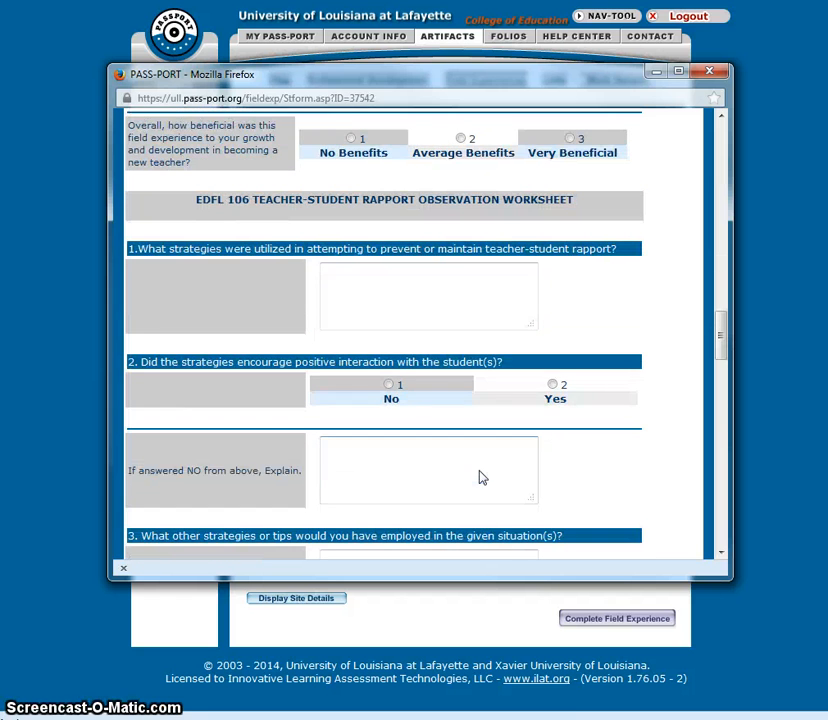
pyautogui.scroll(-15, 480, 472)
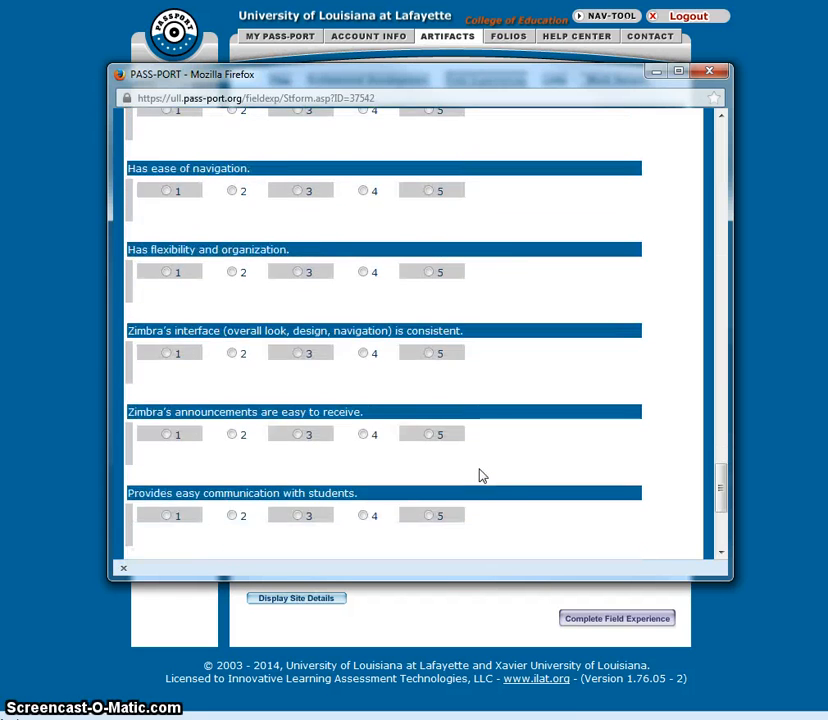
pyautogui.click(380, 533)
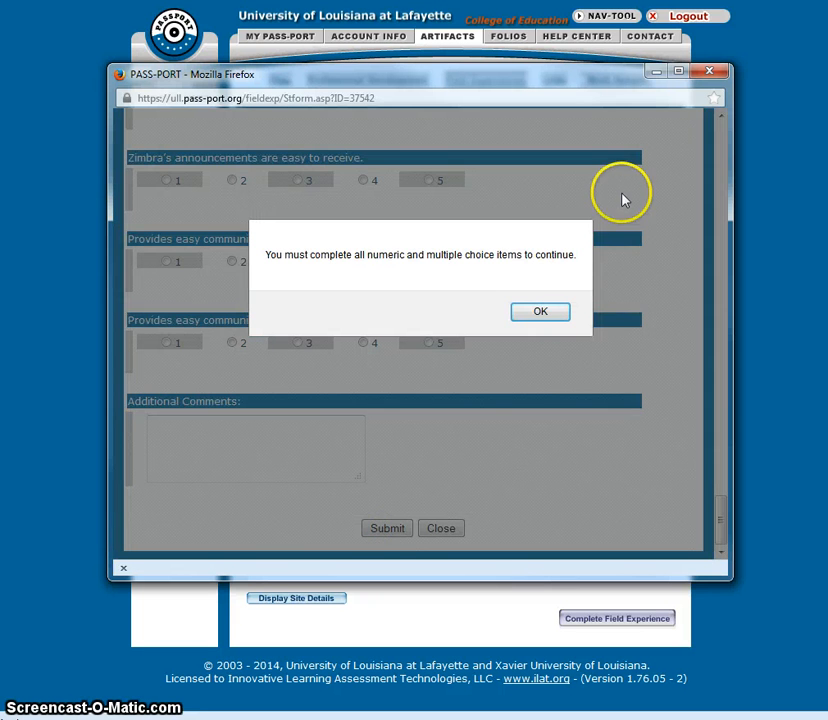
pyautogui.click(543, 312)
# Step: Close the evaluation form and review the list of field experience artifacts
pyautogui.click(707, 77)
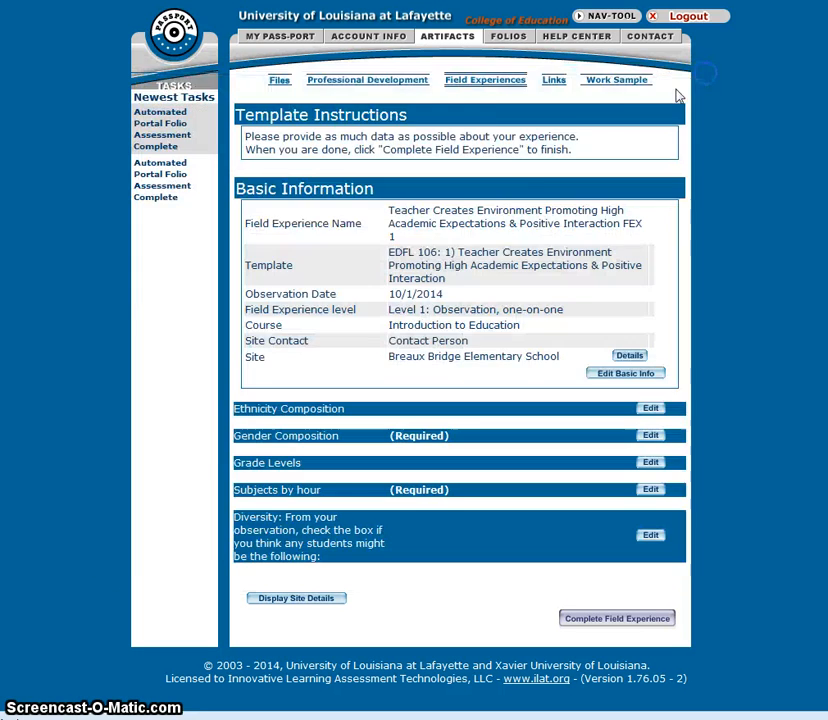
pyautogui.click(451, 40)
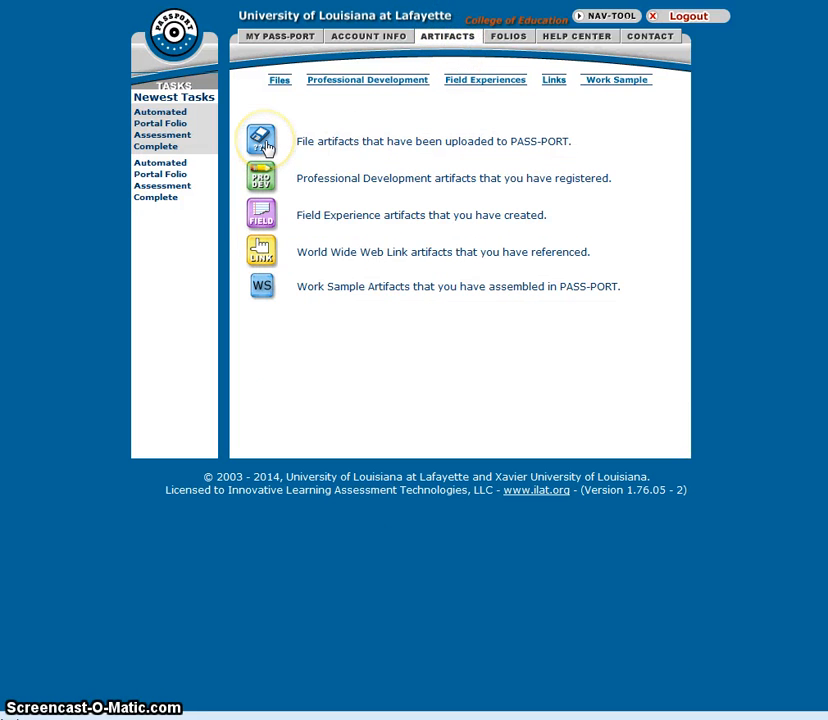
pyautogui.click(491, 236)
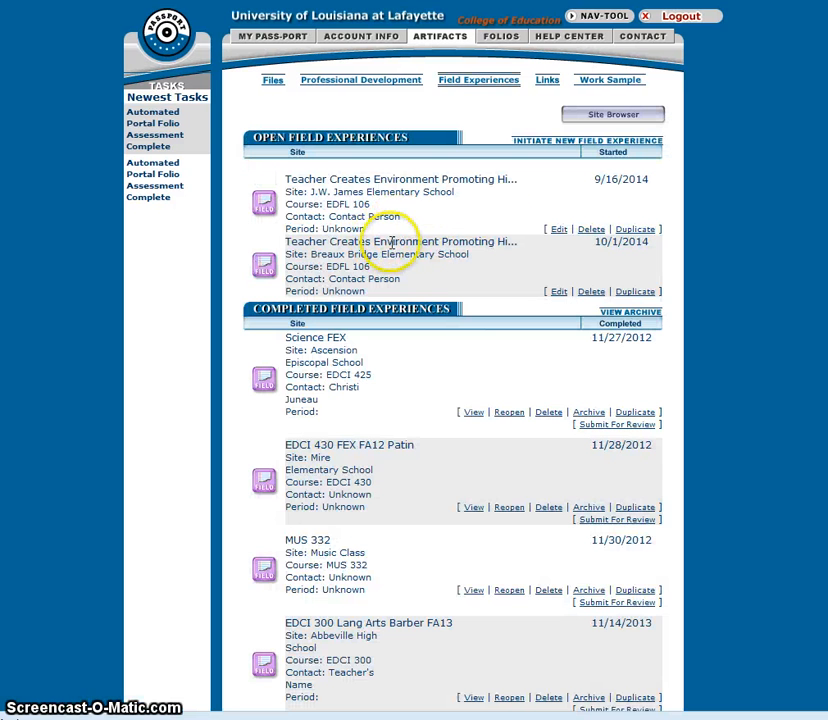
pyautogui.scroll(-5, 400, 245)
pyautogui.scroll(-10, 402, 249)
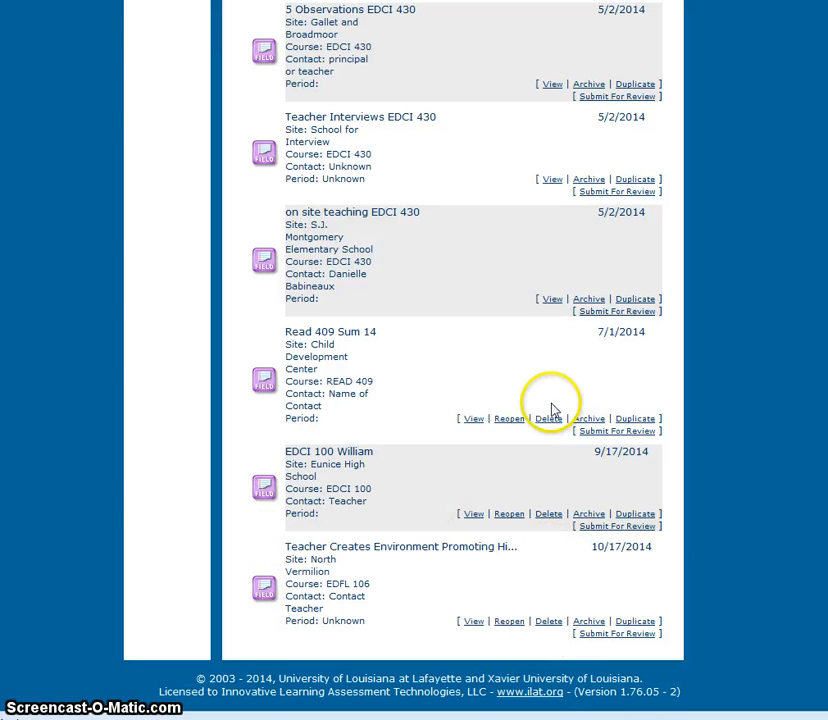
pyautogui.scroll(10, 551, 412)
pyautogui.scroll(3, 551, 410)
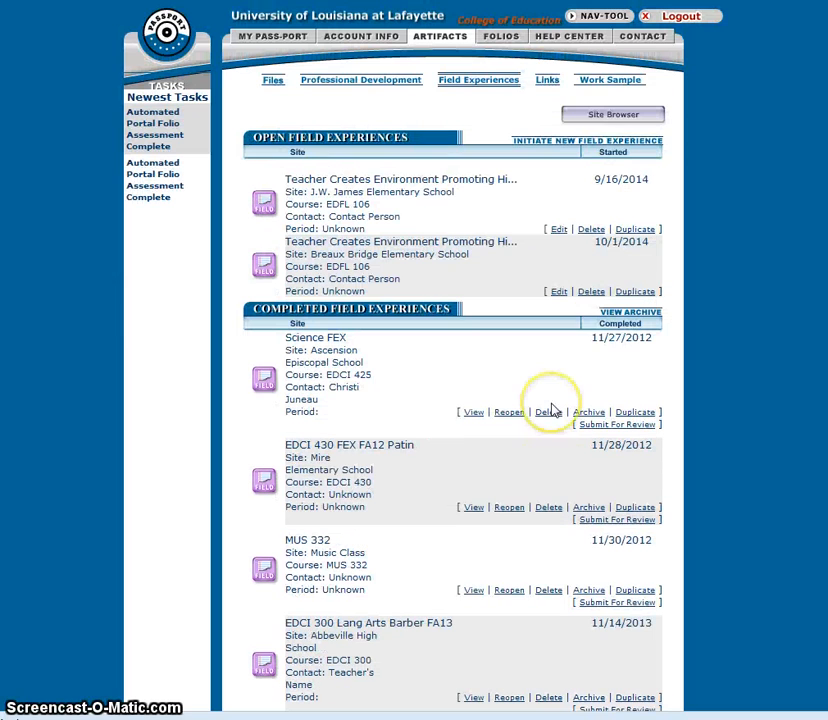
# Step: Start a new field experience and copy the title of the EDFL 106: 2) Teacher Implements Routines and Transitions template
pyautogui.click(573, 143)
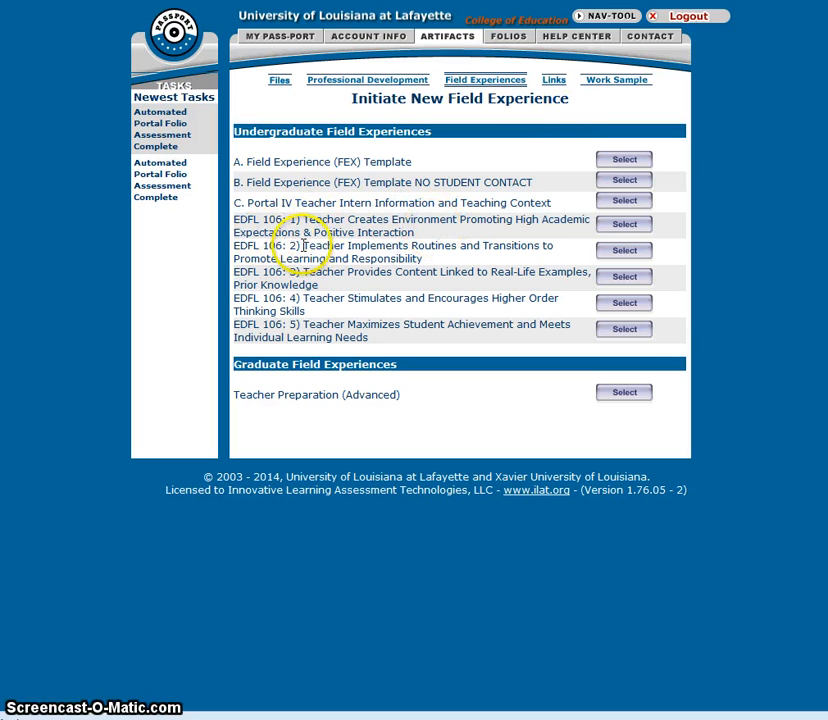
pyautogui.tripleClick(373, 254)
pyautogui.rightClick(379, 257)
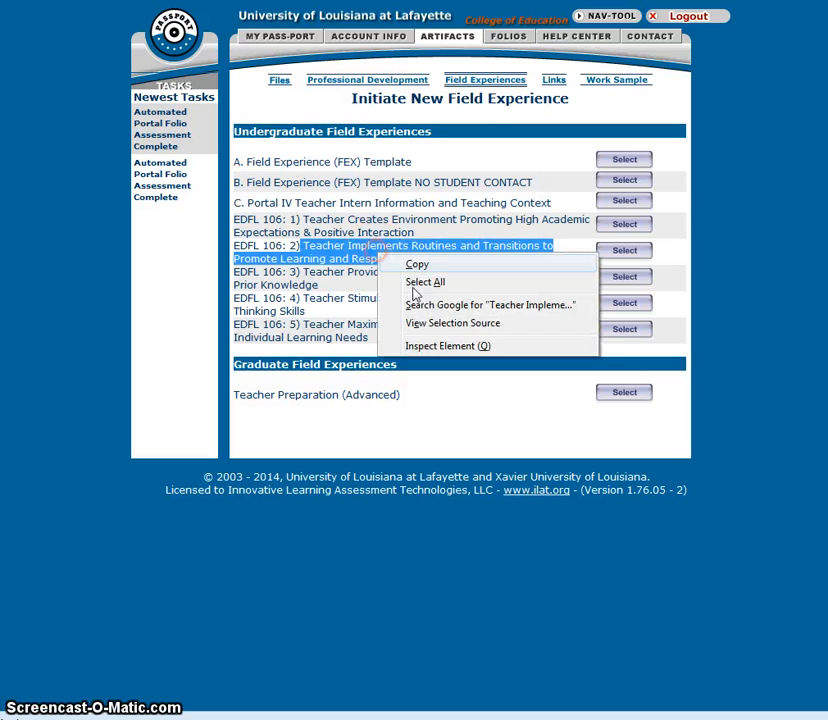
pyautogui.click(418, 268)
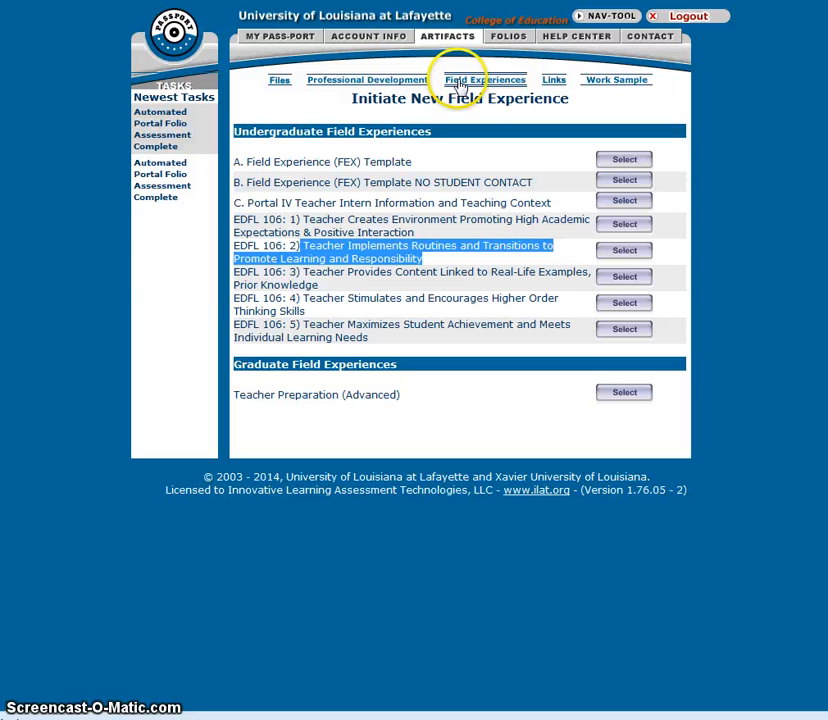
# Step: Create a new folio from the EDFL 106 Portfolio template offered by EDFL 106, Field Experience
pyautogui.click(507, 40)
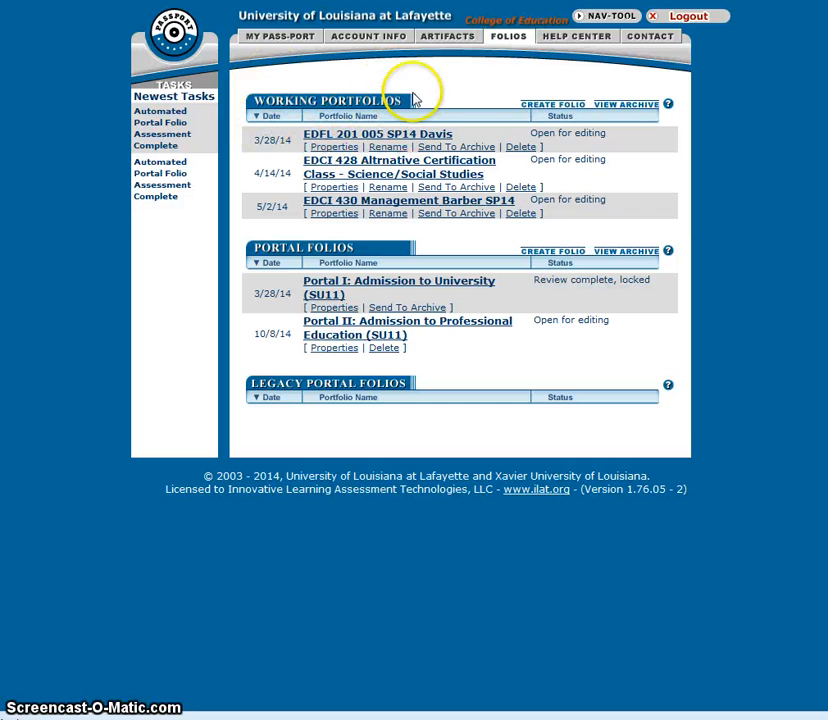
pyautogui.click(555, 106)
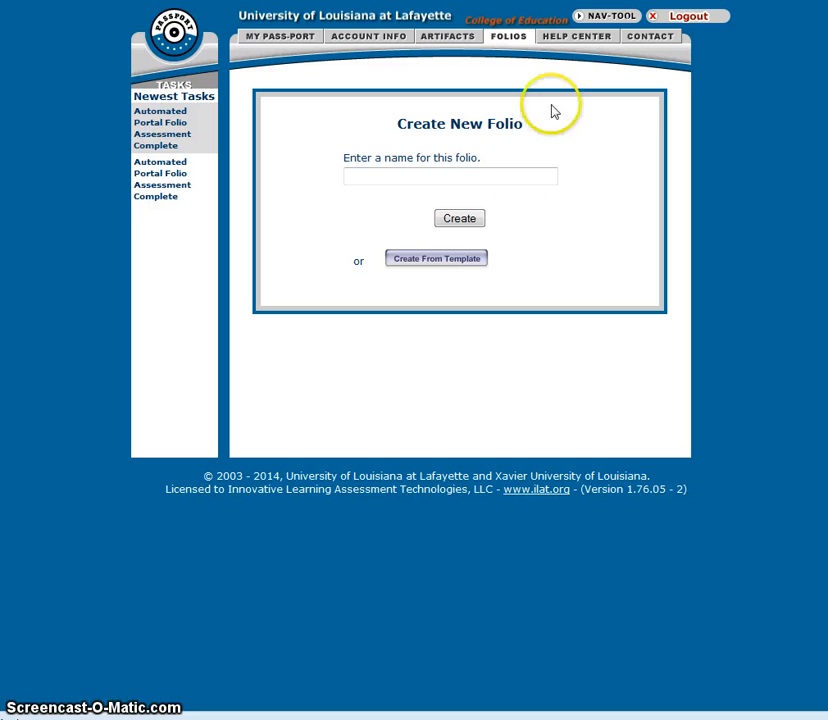
pyautogui.click(420, 260)
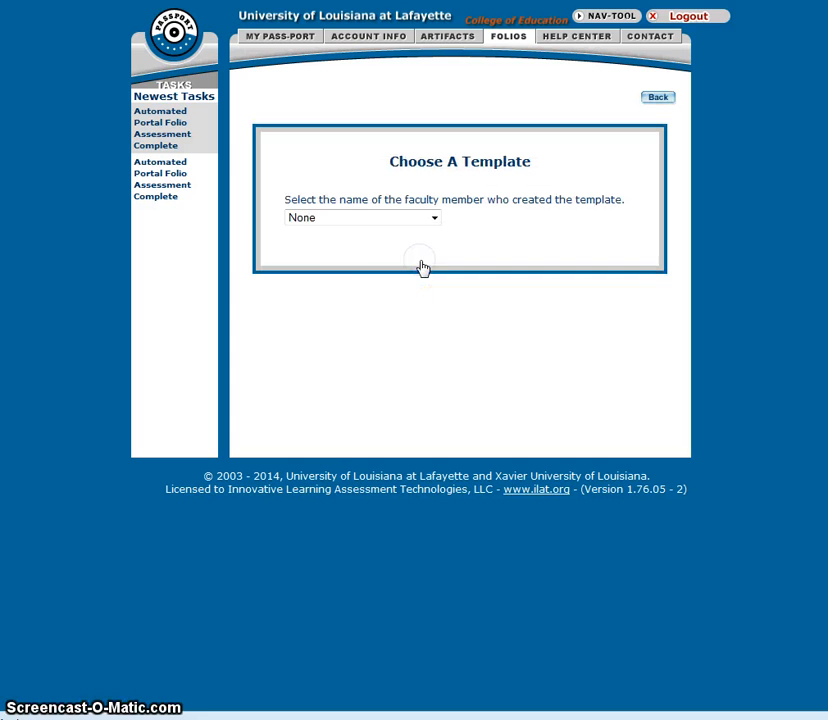
pyautogui.click(355, 219)
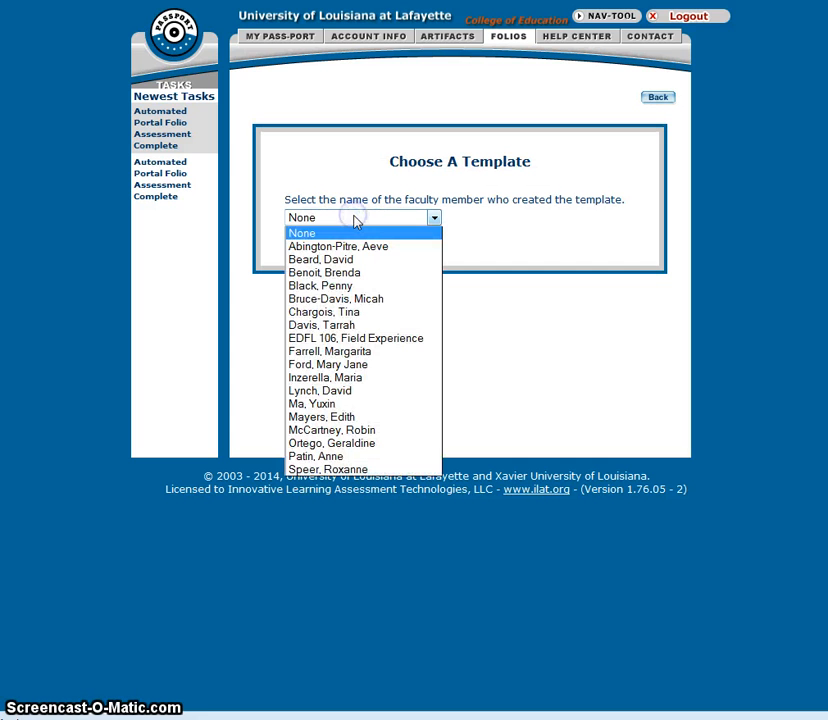
pyautogui.click(372, 340)
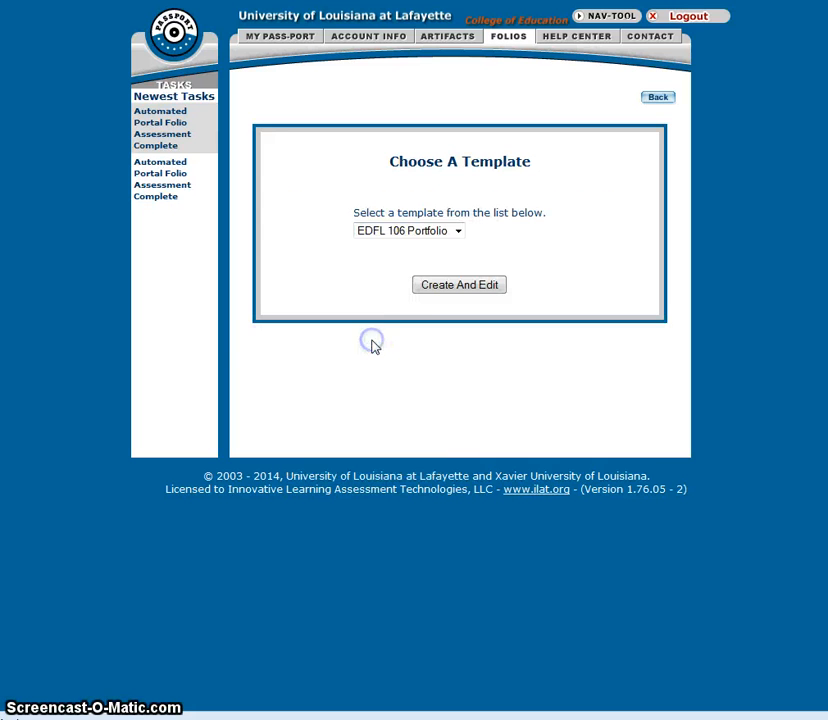
pyautogui.click(446, 288)
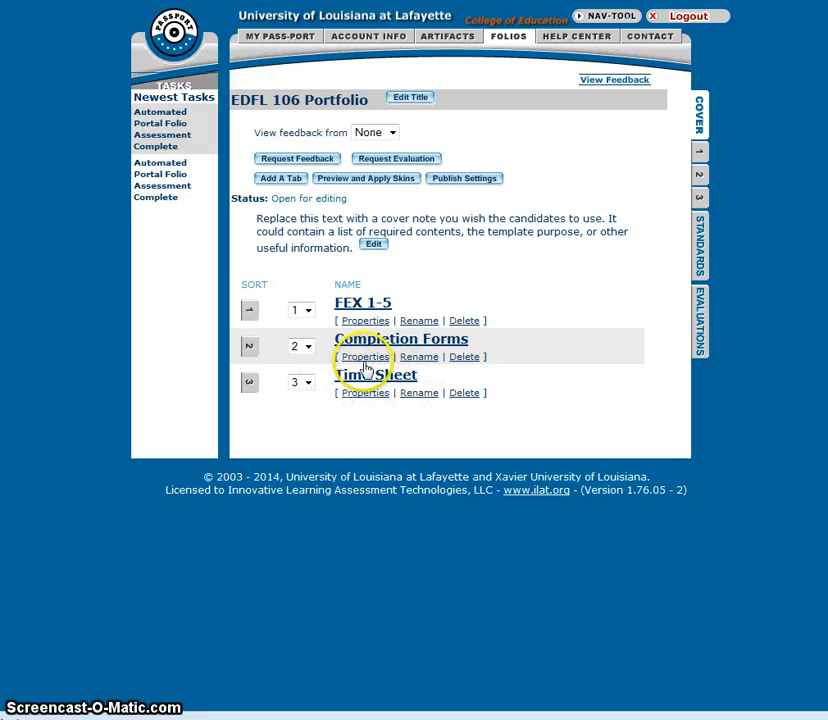
# Step: Delete the Time Sheet tab from the new portfolio
pyautogui.click(460, 394)
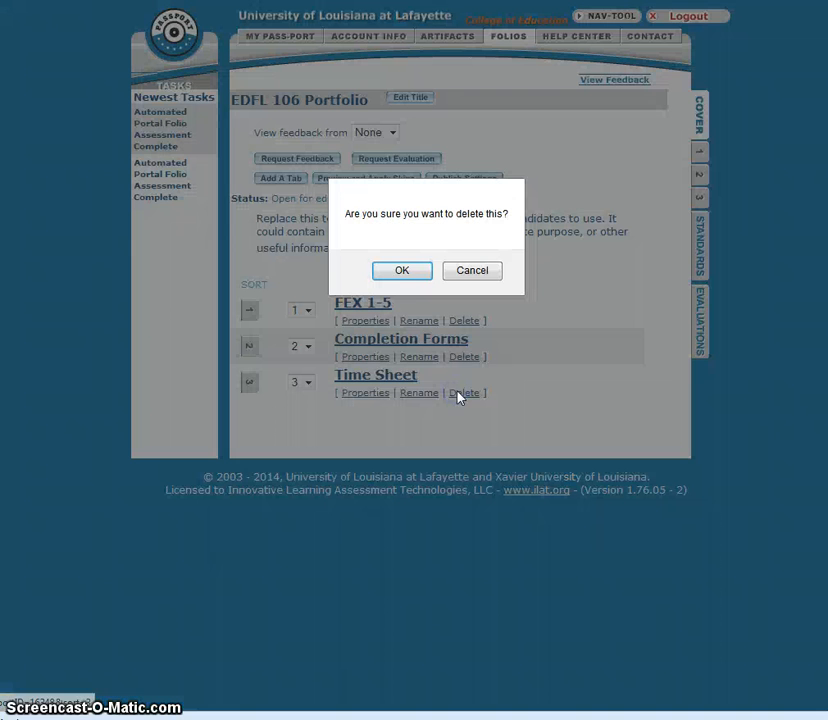
pyautogui.click(403, 271)
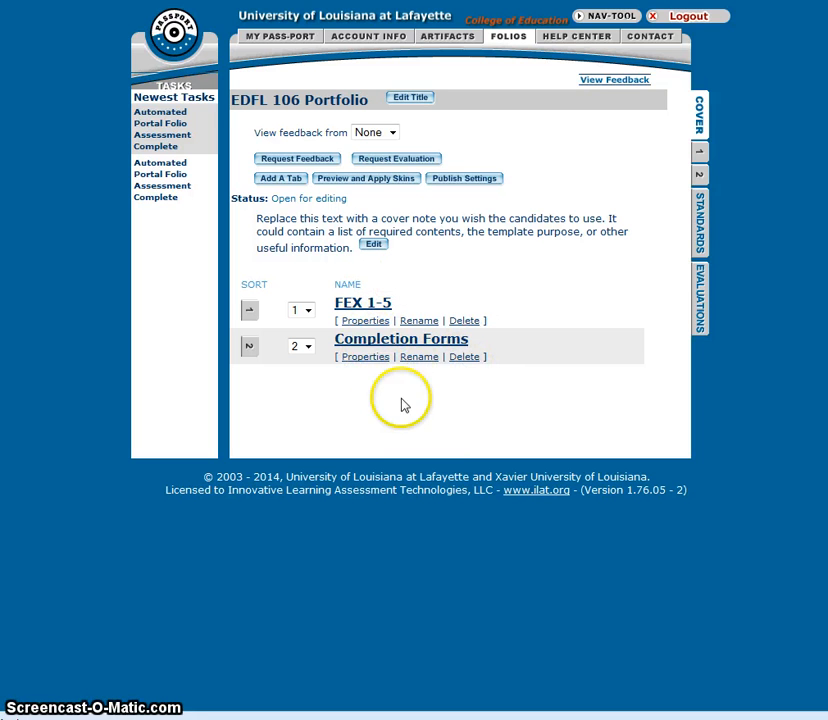
# Step: Add the five most recent field experience artifacts, from Teacher Interviews EDCI 430 onward, to the FEX 1-5 tab
pyautogui.click(356, 308)
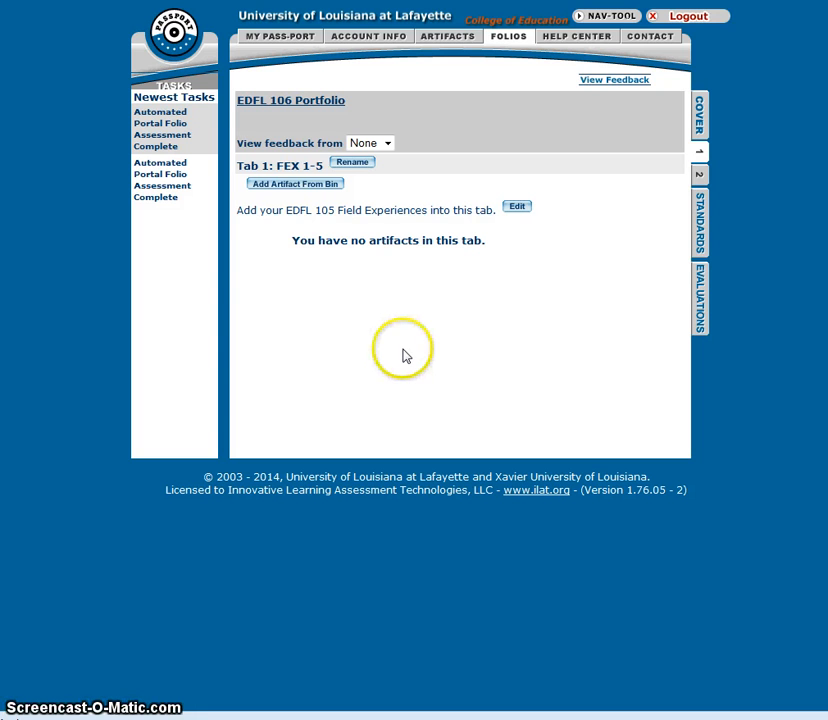
pyautogui.click(297, 186)
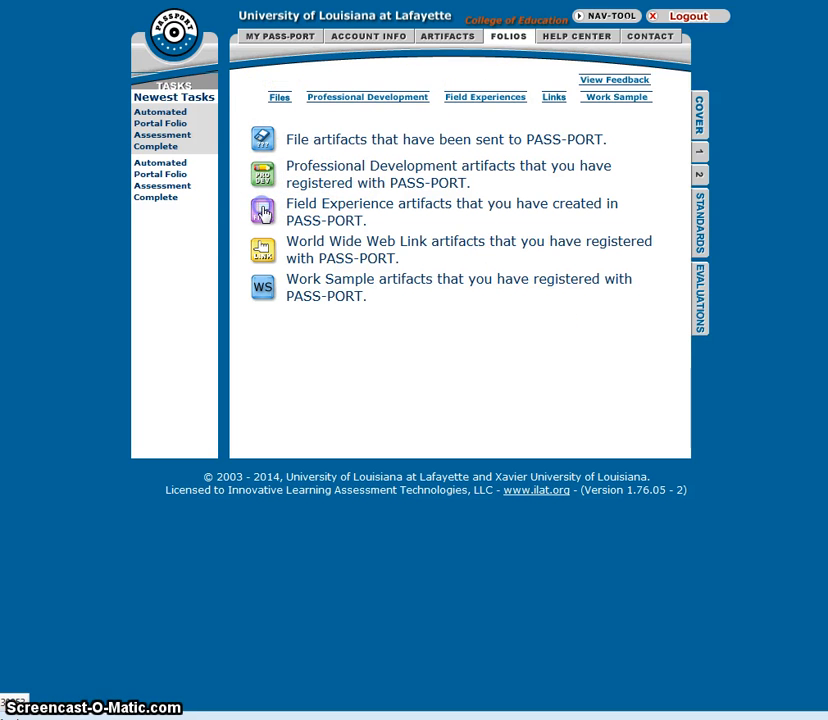
pyautogui.click(262, 212)
pyautogui.scroll(-10, 460, 322)
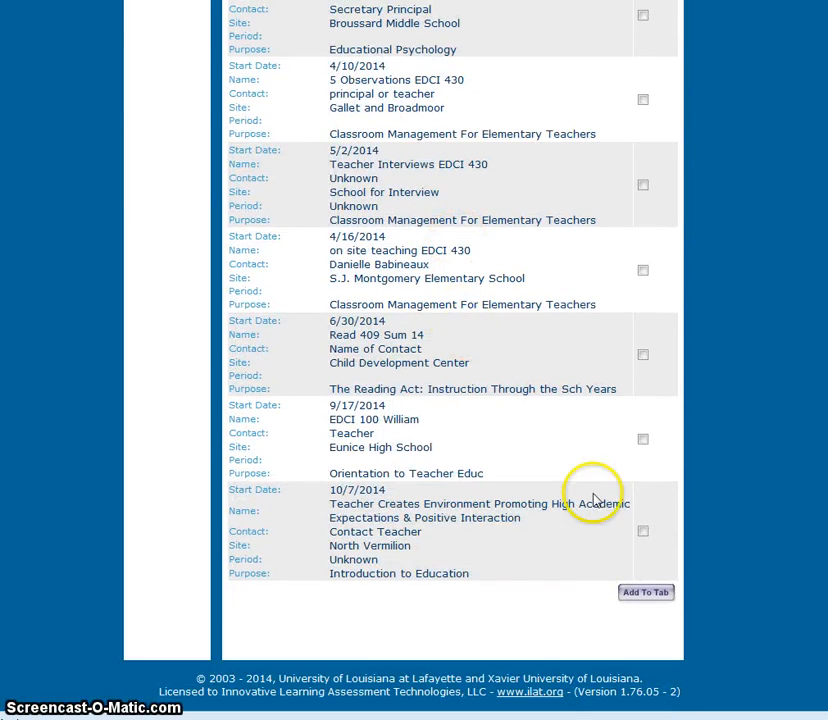
pyautogui.click(643, 531)
pyautogui.click(642, 440)
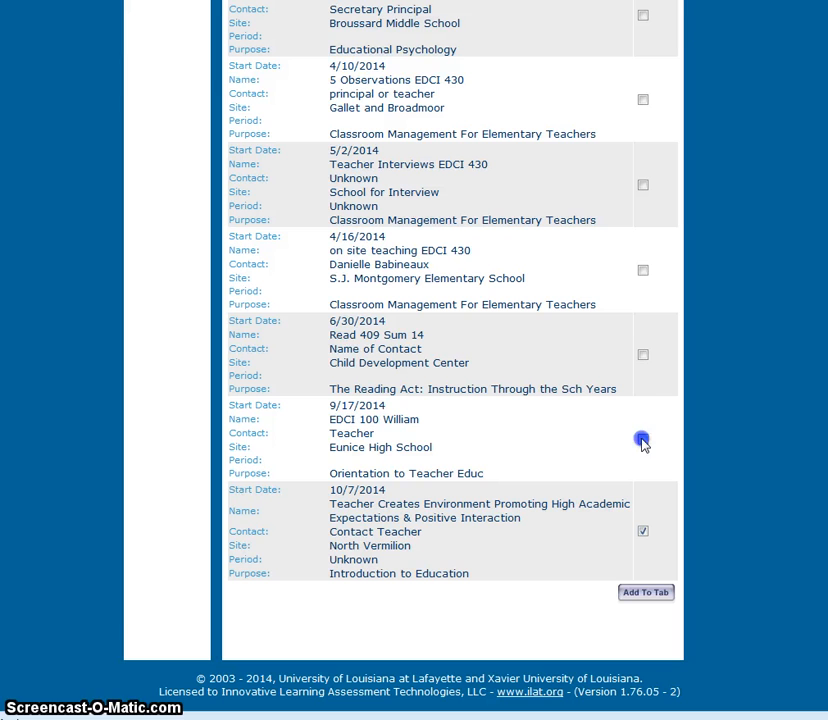
pyautogui.click(643, 356)
pyautogui.click(643, 268)
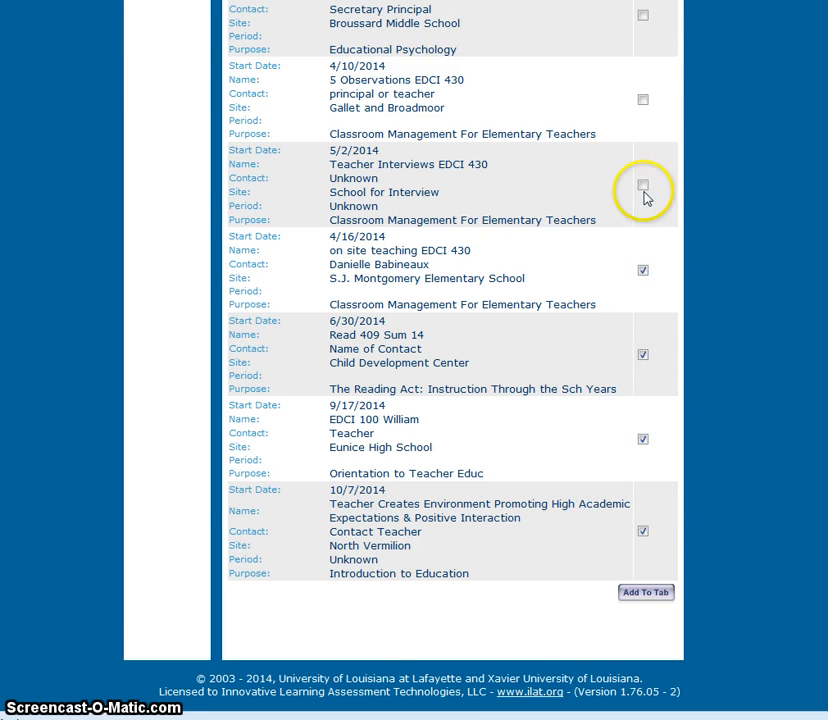
pyautogui.click(643, 185)
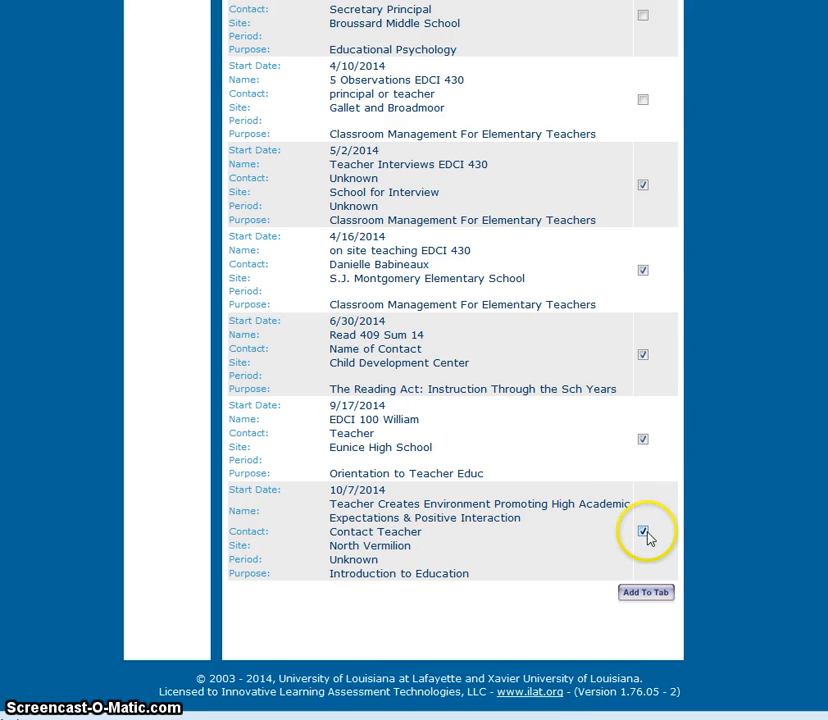
pyautogui.click(645, 594)
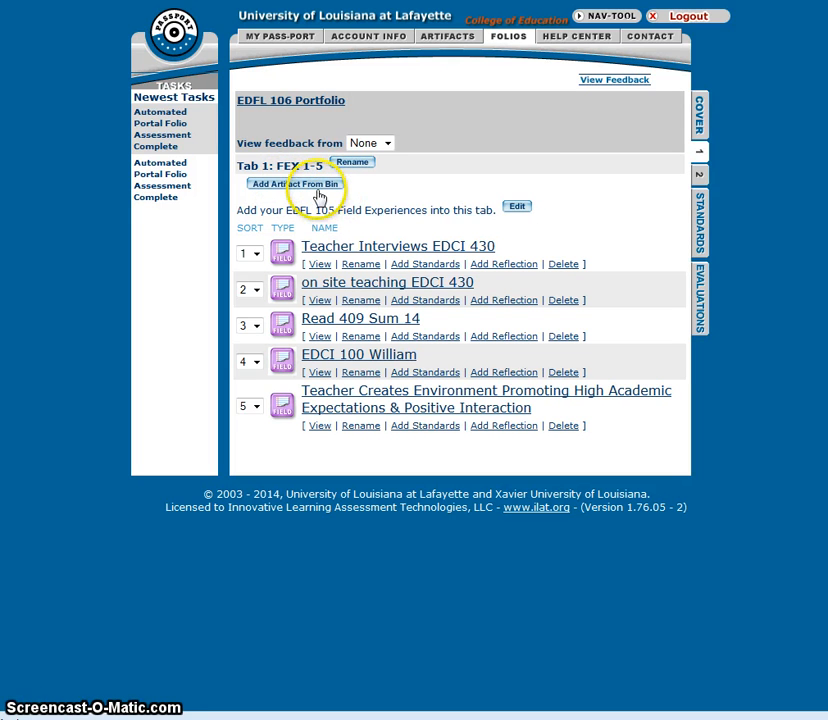
# Step: Add all five Candidate_Completion files from the Evaluations folder to the Completion Forms tab
pyautogui.click(701, 176)
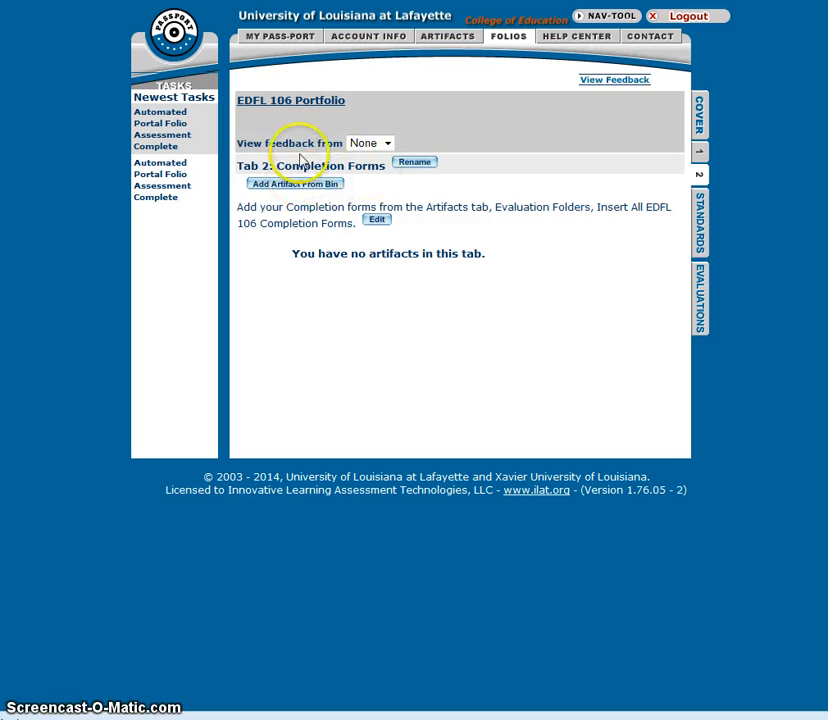
pyautogui.click(699, 152)
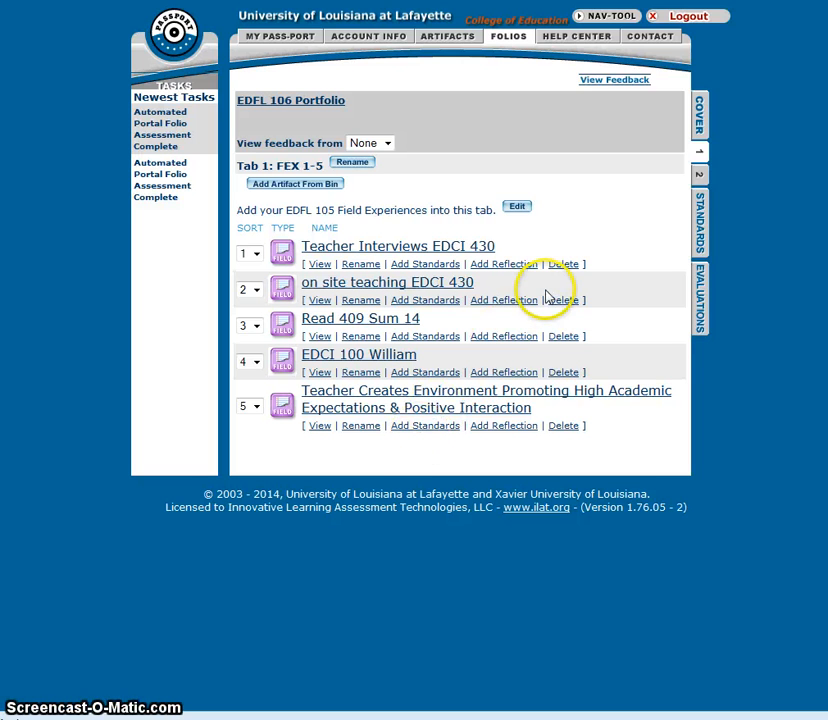
pyautogui.click(698, 176)
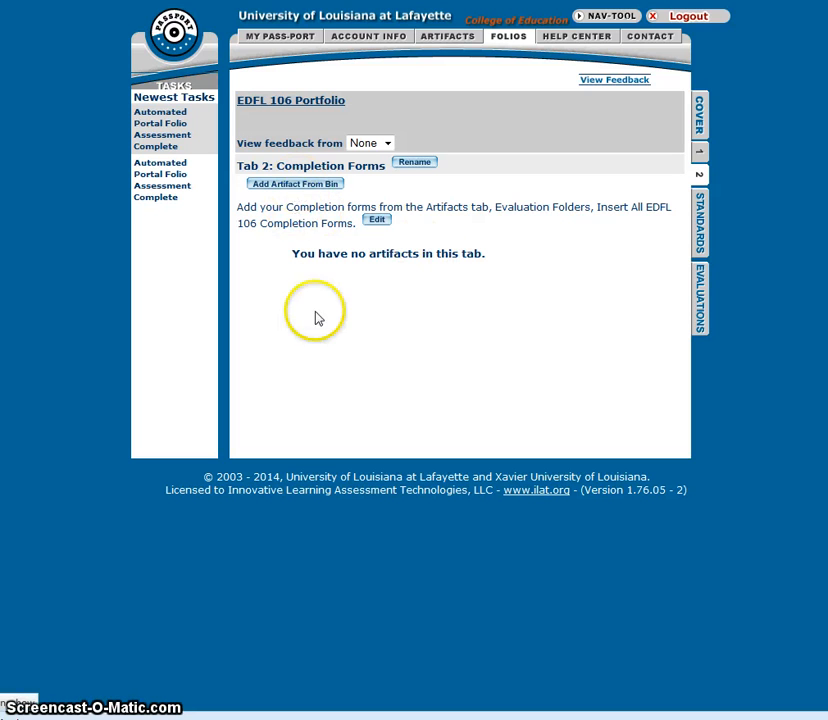
pyautogui.click(285, 190)
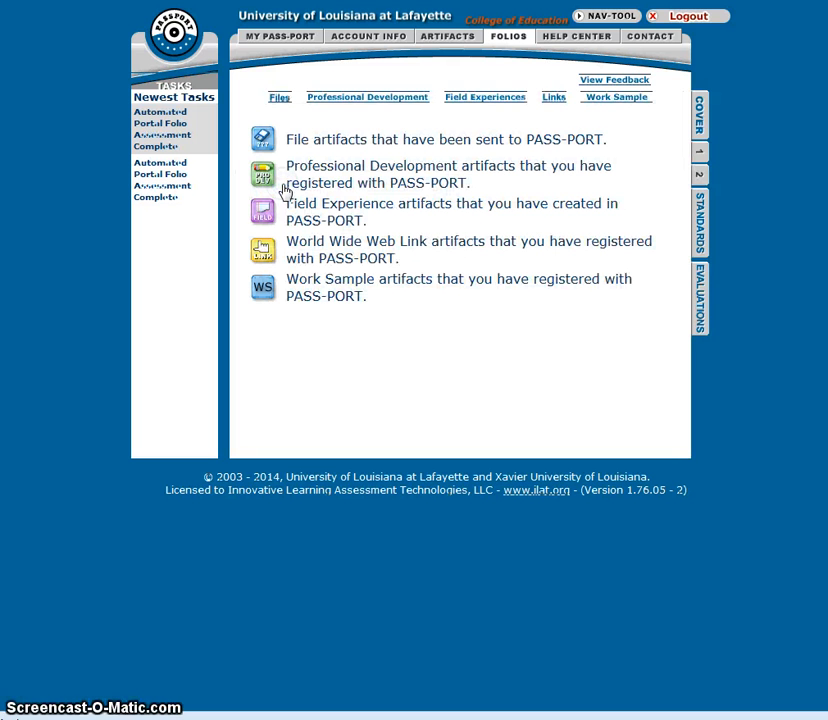
pyautogui.click(263, 140)
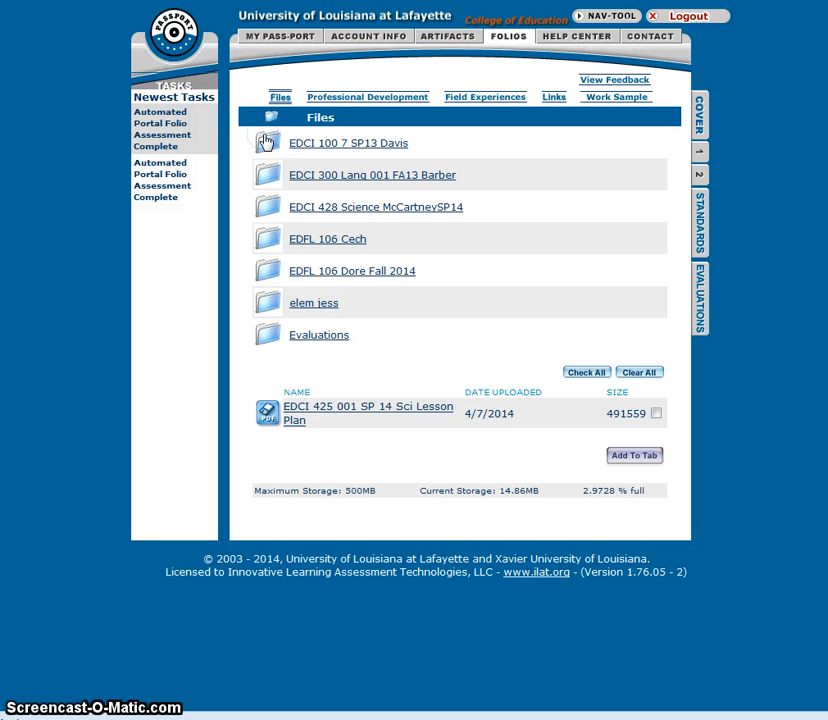
pyautogui.click(316, 338)
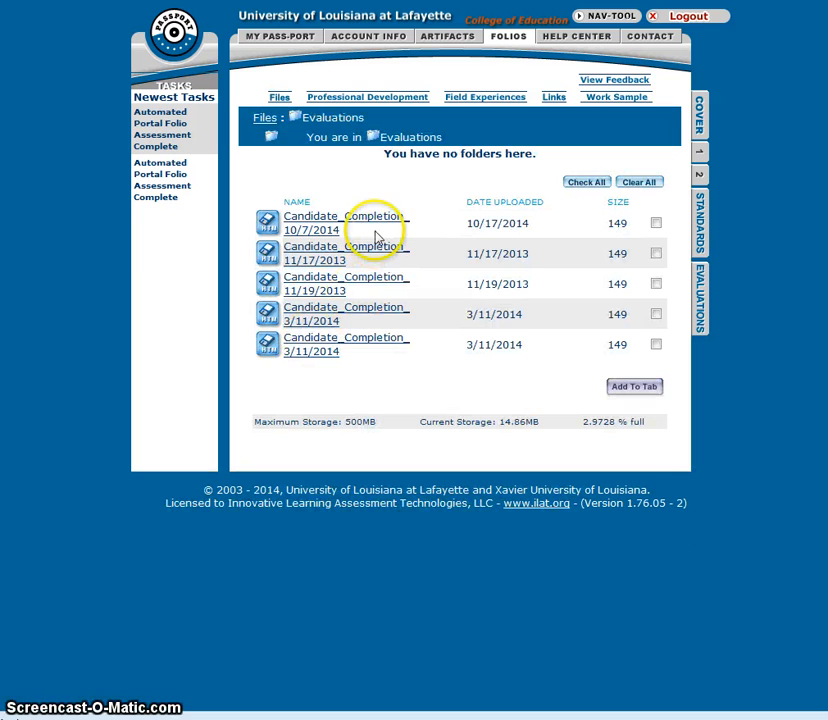
pyautogui.click(656, 223)
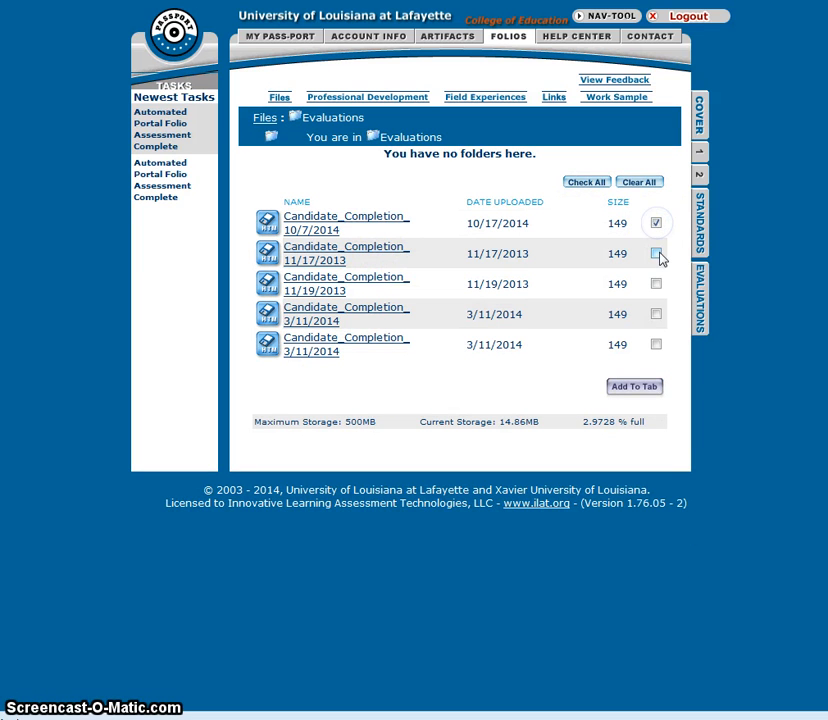
pyautogui.click(656, 314)
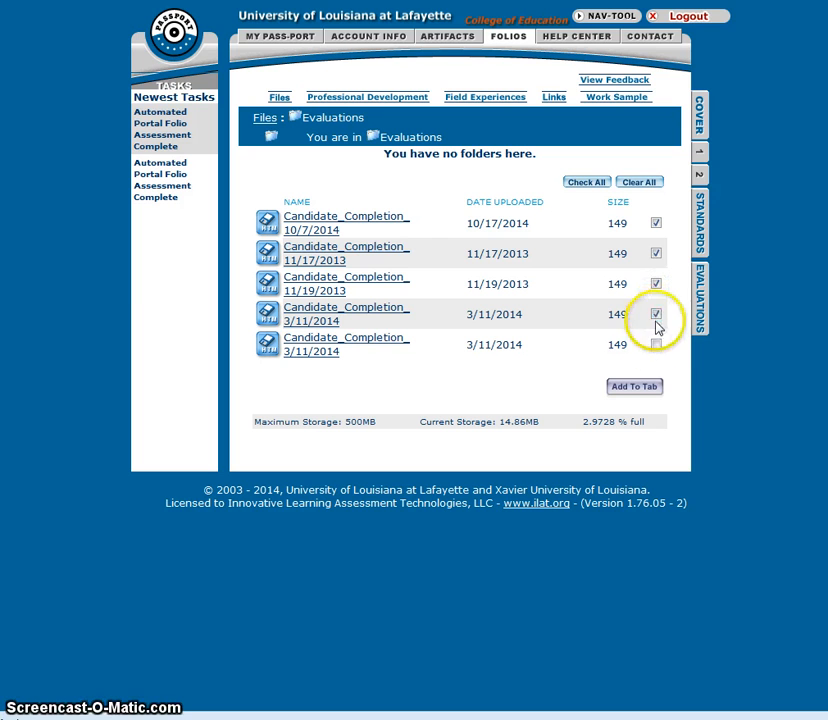
pyautogui.click(656, 344)
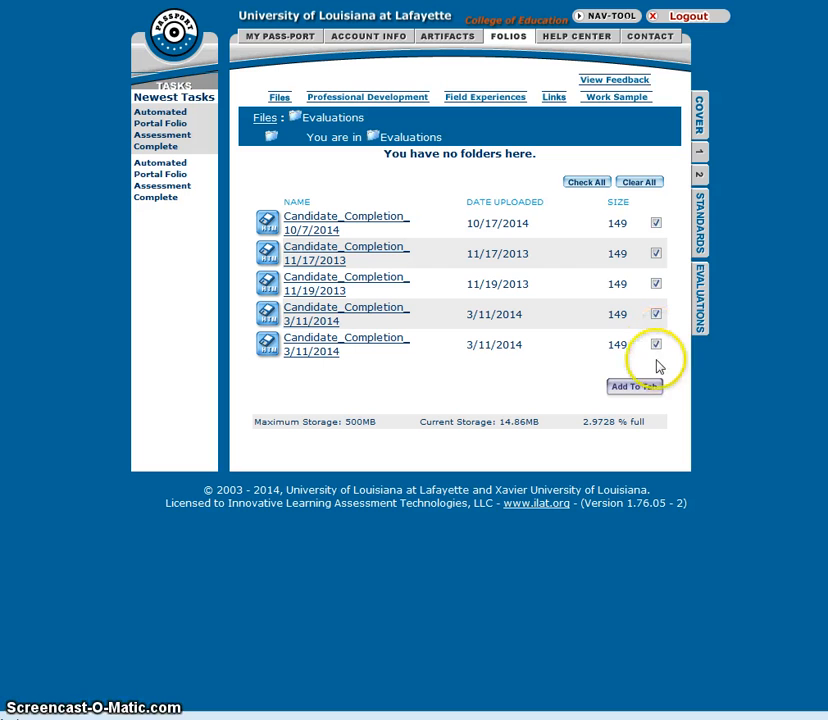
pyautogui.click(631, 392)
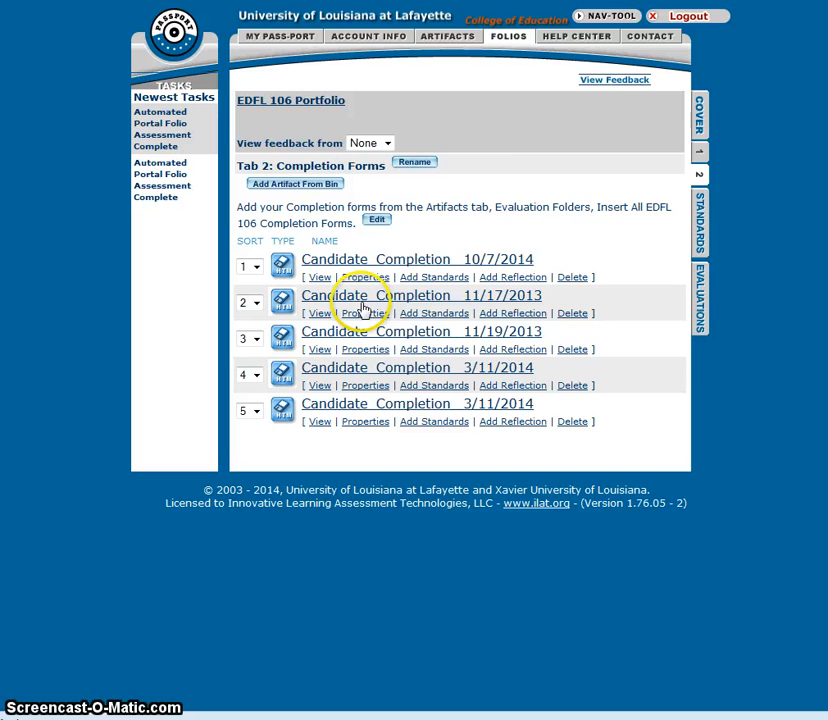
# Step: Review the portfolio's cover and tabs, then return to the list of working portfolios
pyautogui.click(703, 112)
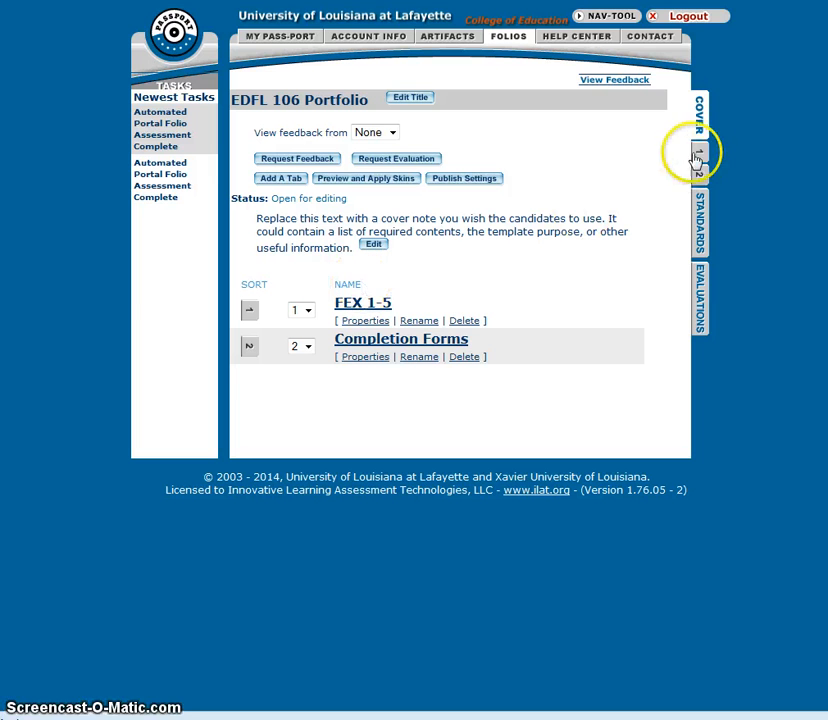
pyautogui.click(364, 302)
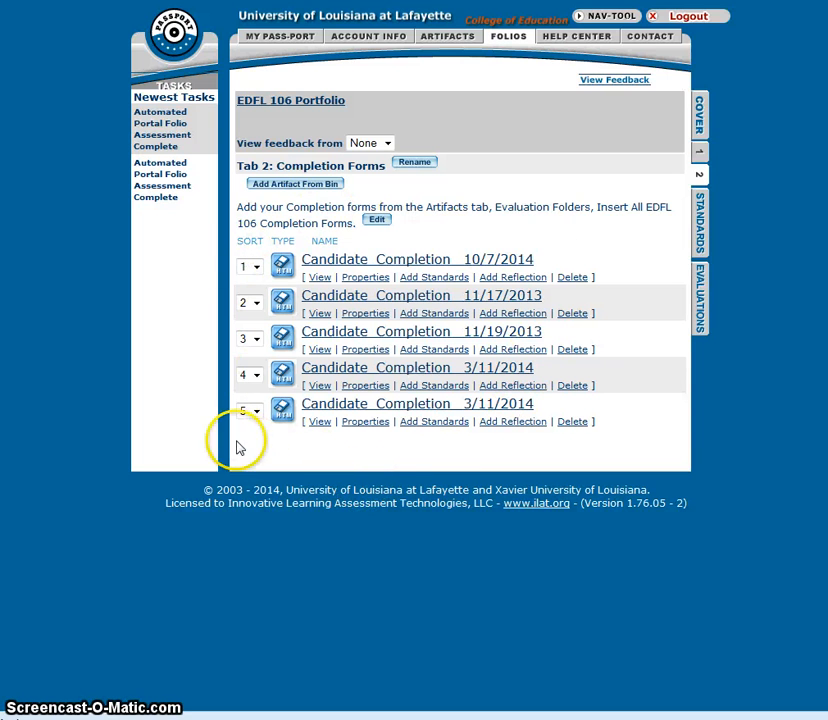
pyautogui.click(700, 118)
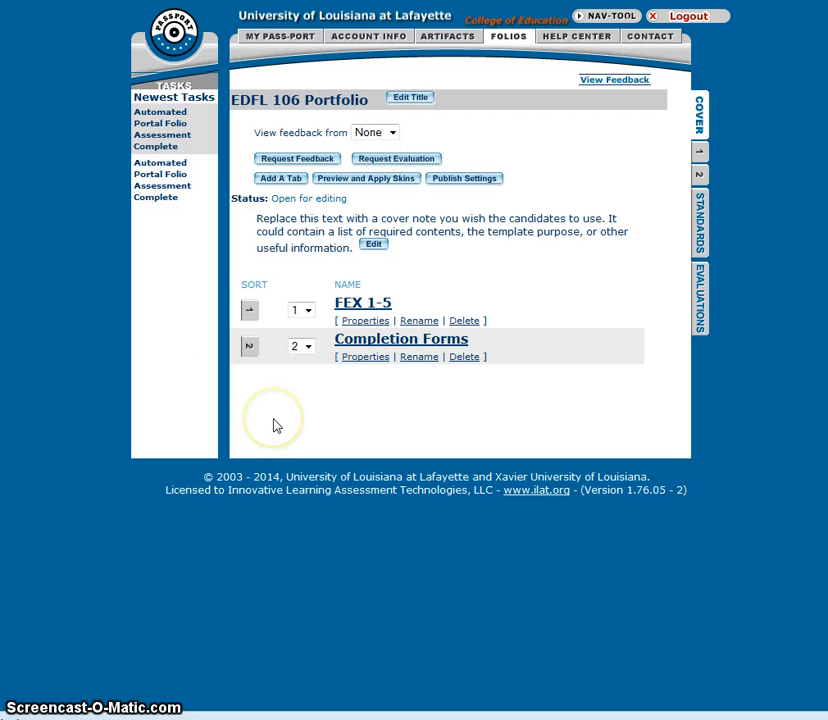
pyautogui.click(297, 166)
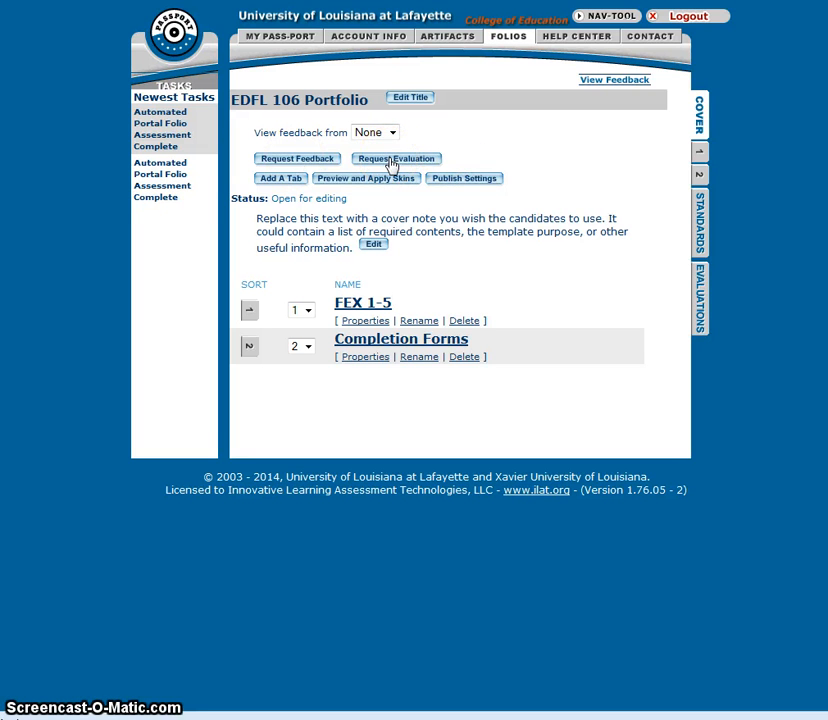
pyautogui.click(508, 40)
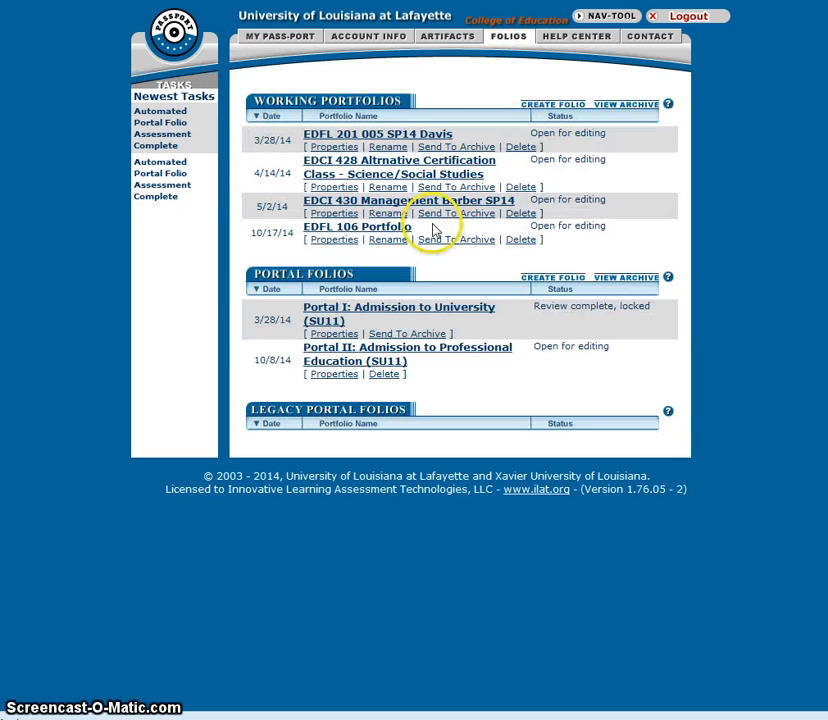